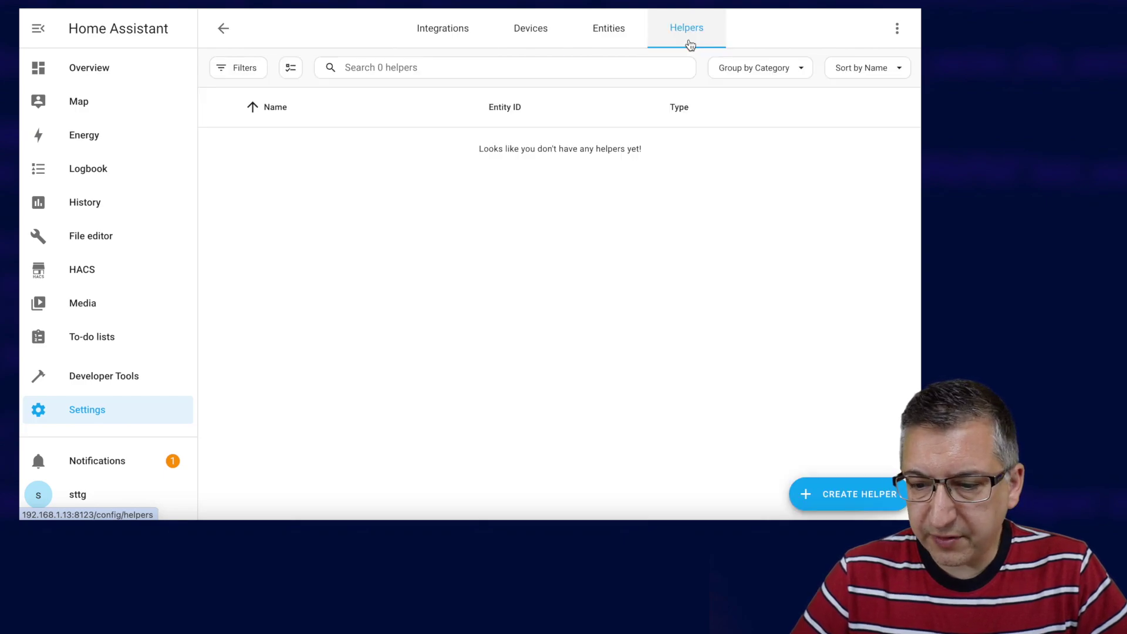
Start a Number helper named Sim Power: Grid with a minimum of -8000
click(851, 491)
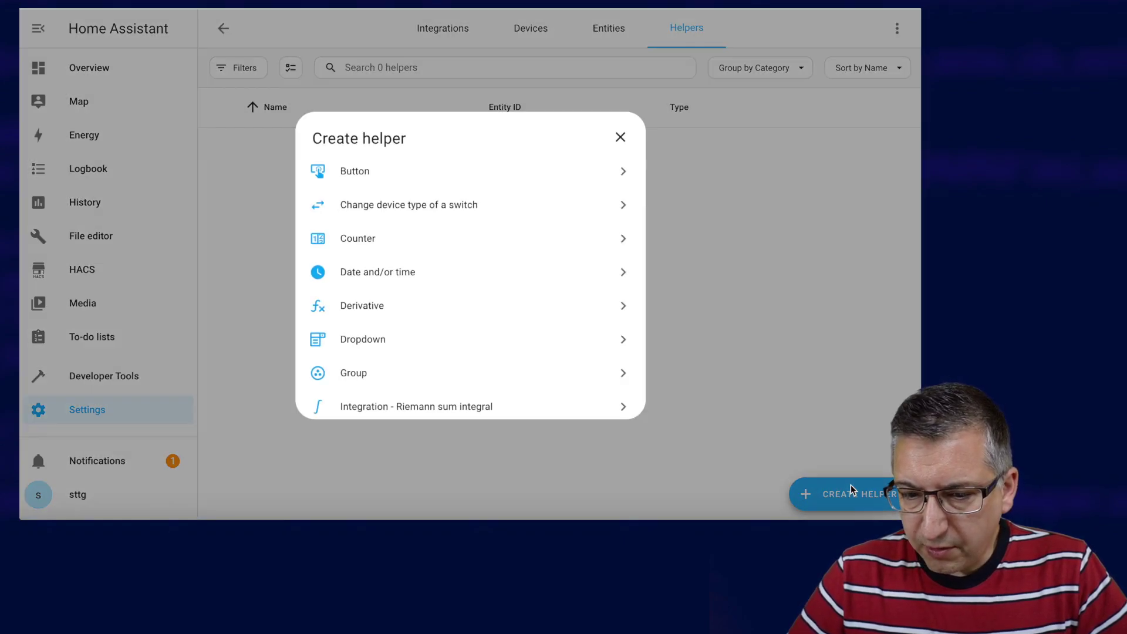
scroll(454, 345, down, 3)
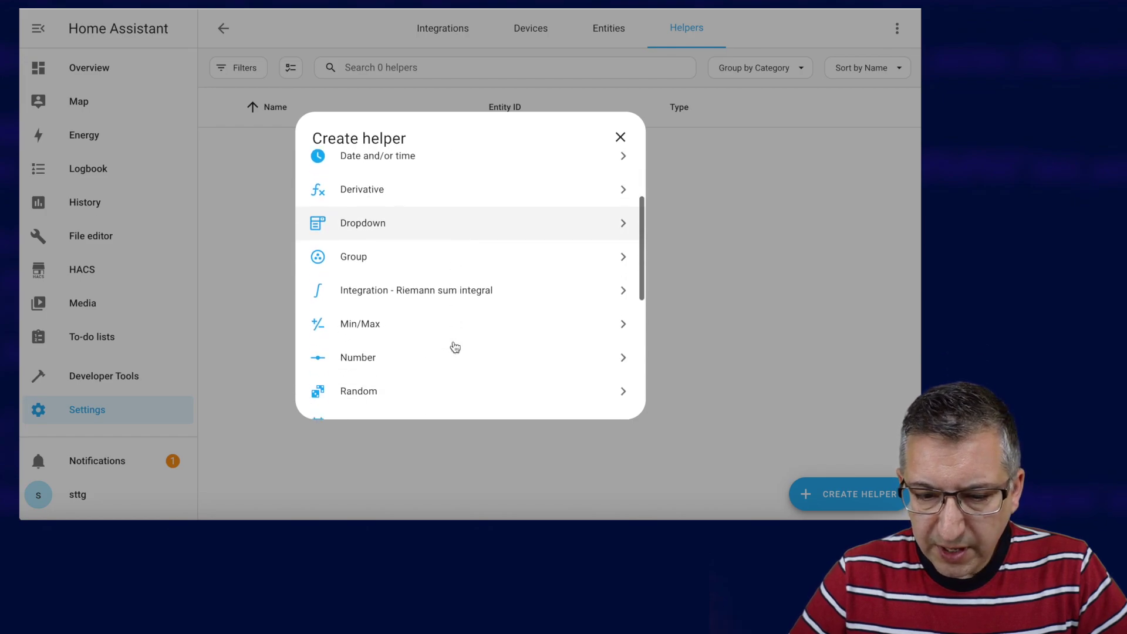
click(377, 302)
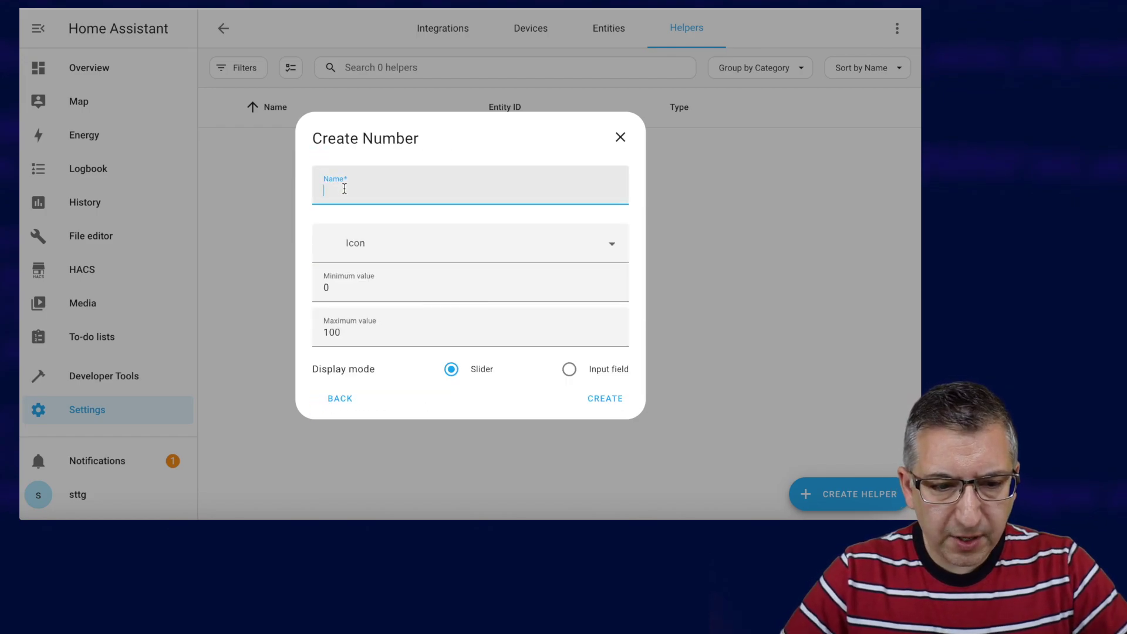
text(Sim)
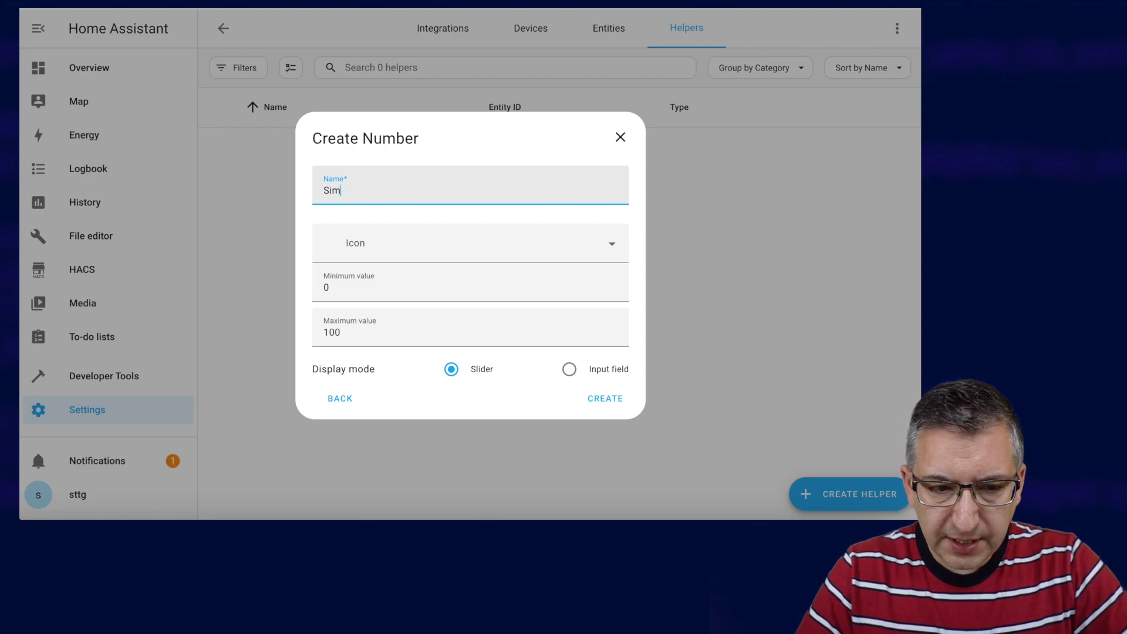
text( Power: Grid)
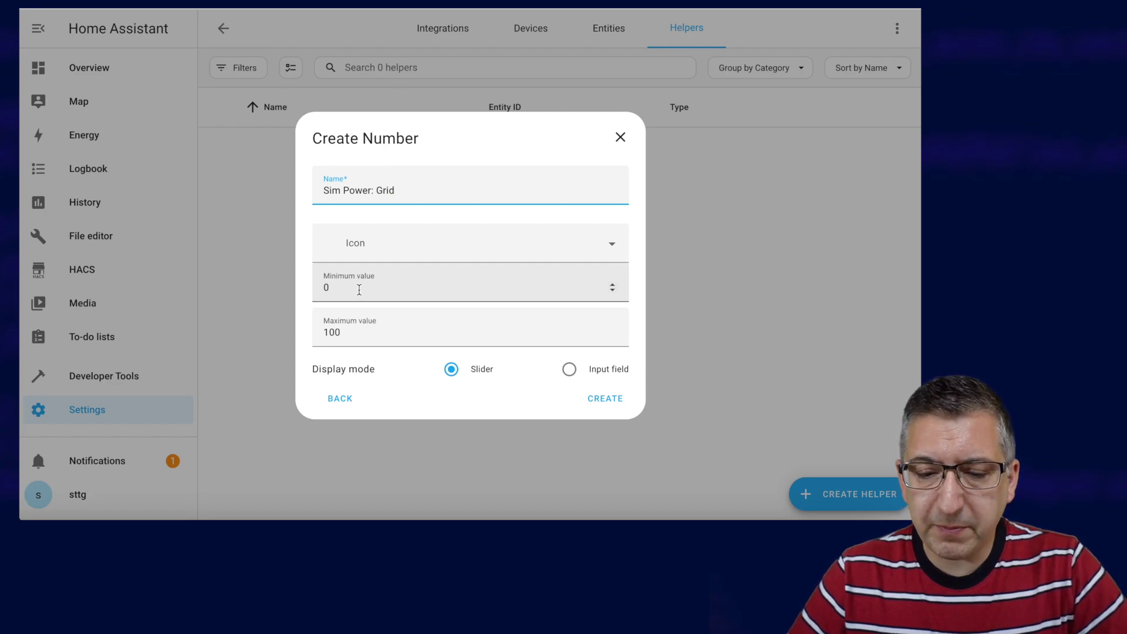
click(359, 290)
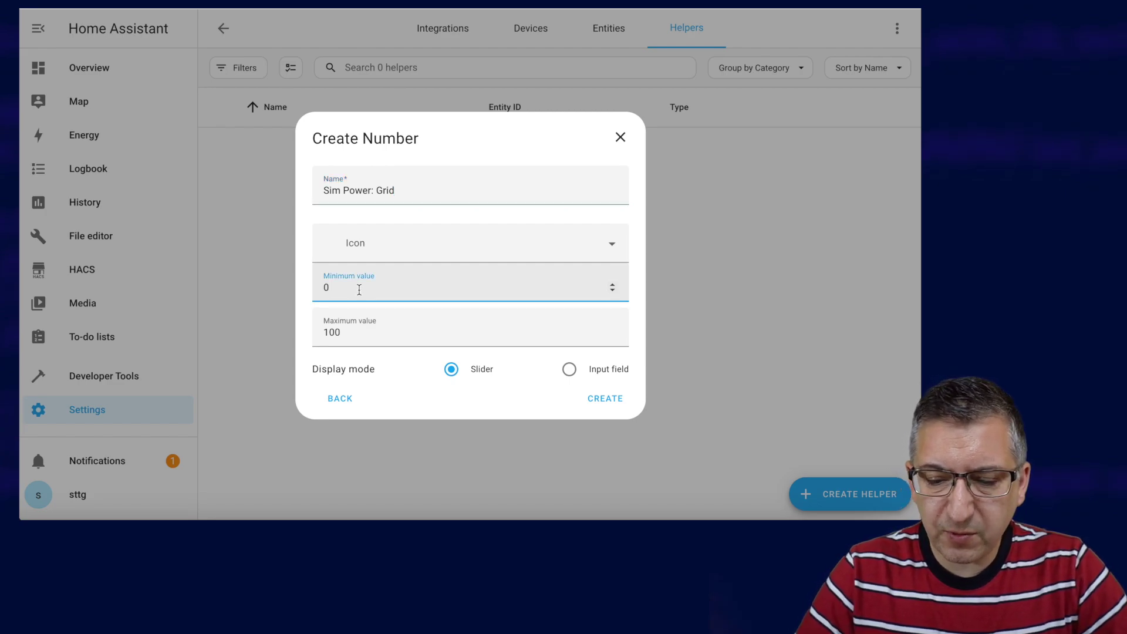
key(BackSpace)
text(800)
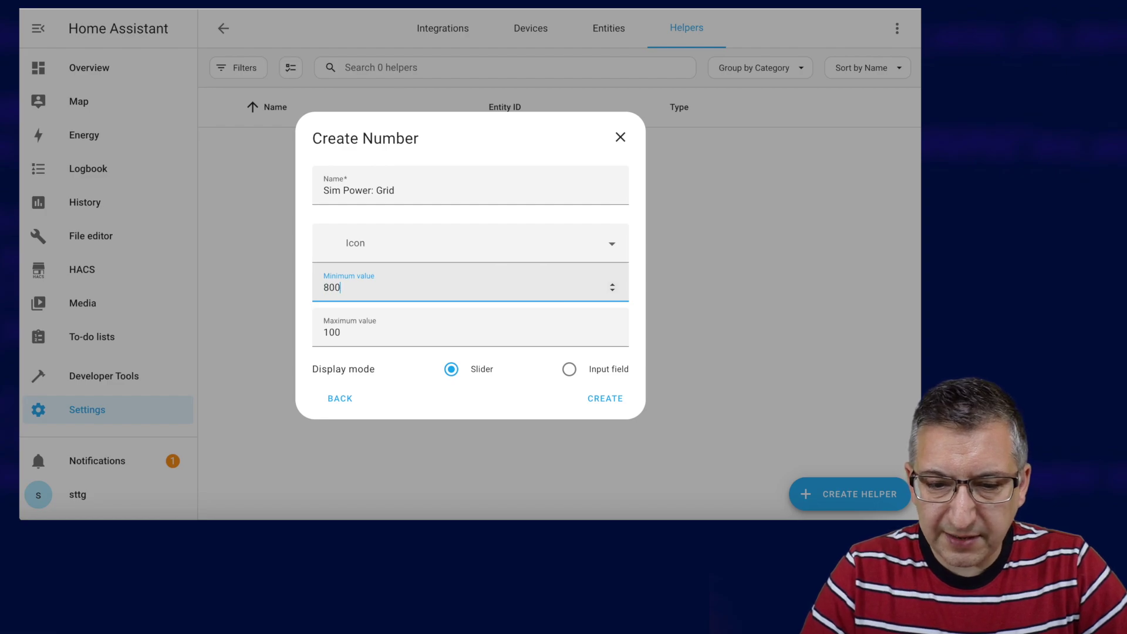
key(BackSpace)
key(BackSpace)
key(BackSpace)
text(0)
text(-8)
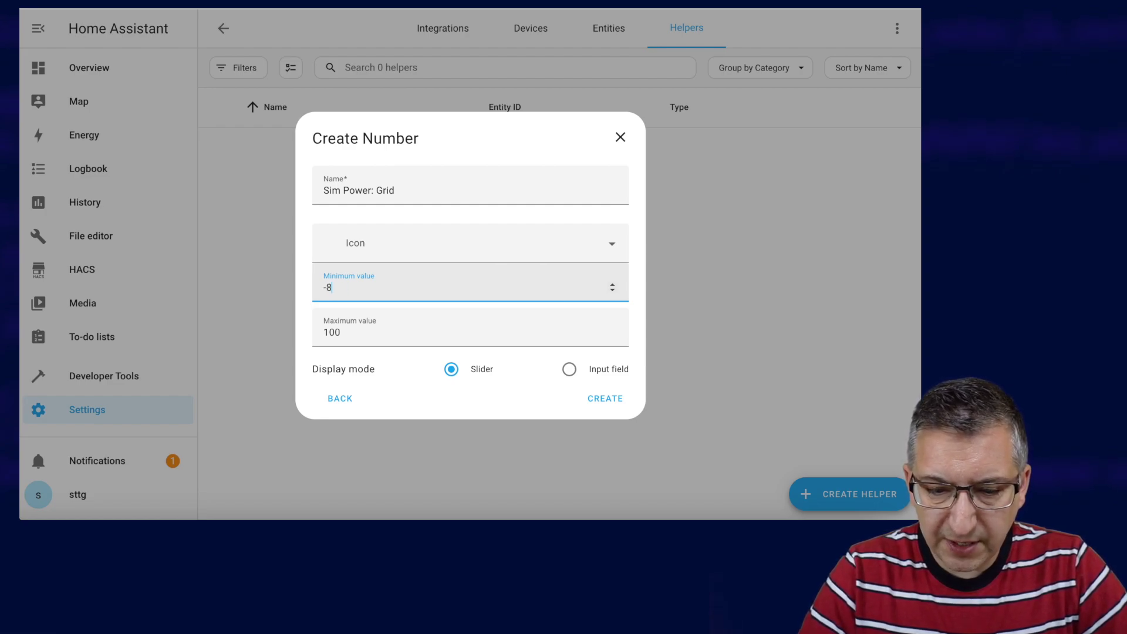
text(000)
Set its maximum to 8000 and unit to W, then create the helper
click(350, 334)
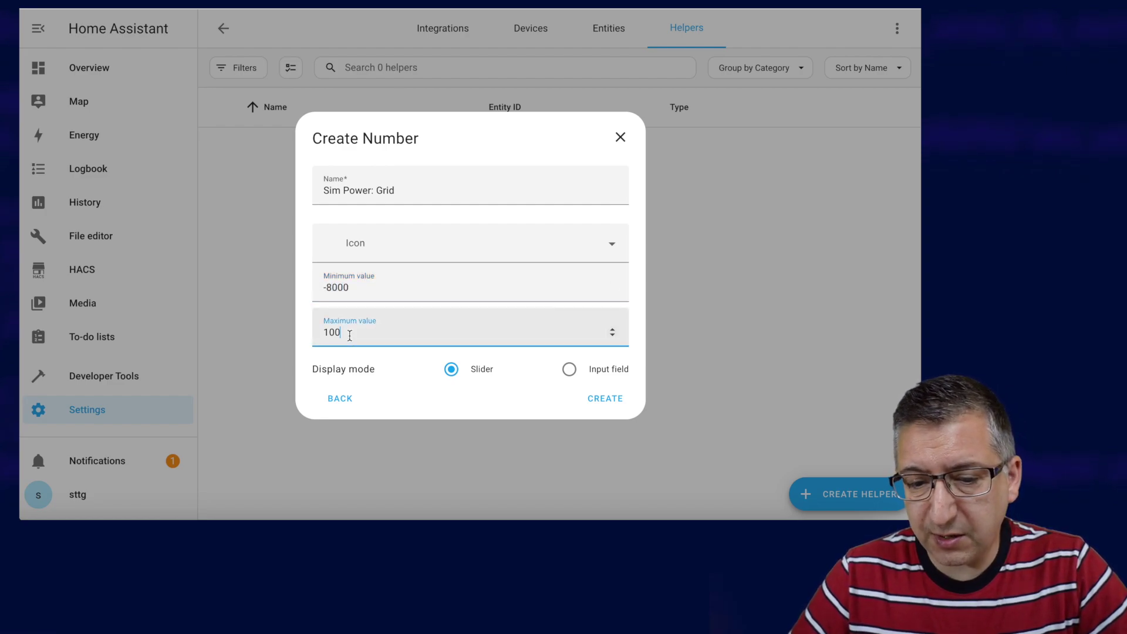
key(BackSpace)
key(BackSpace)
key(BackSpace)
text(0)
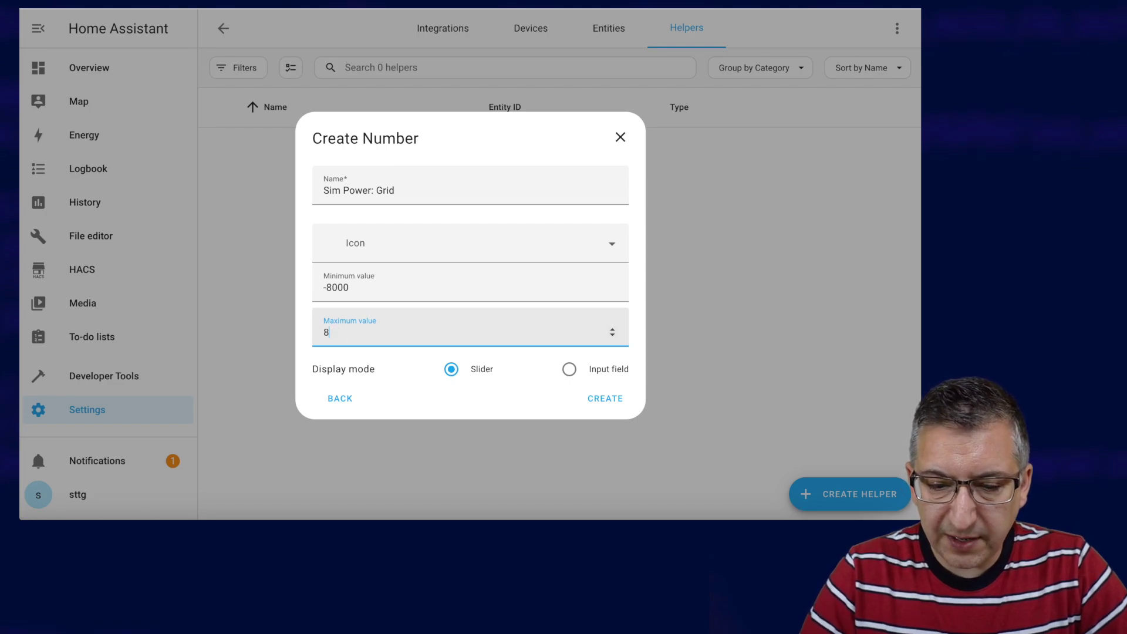
text(000)
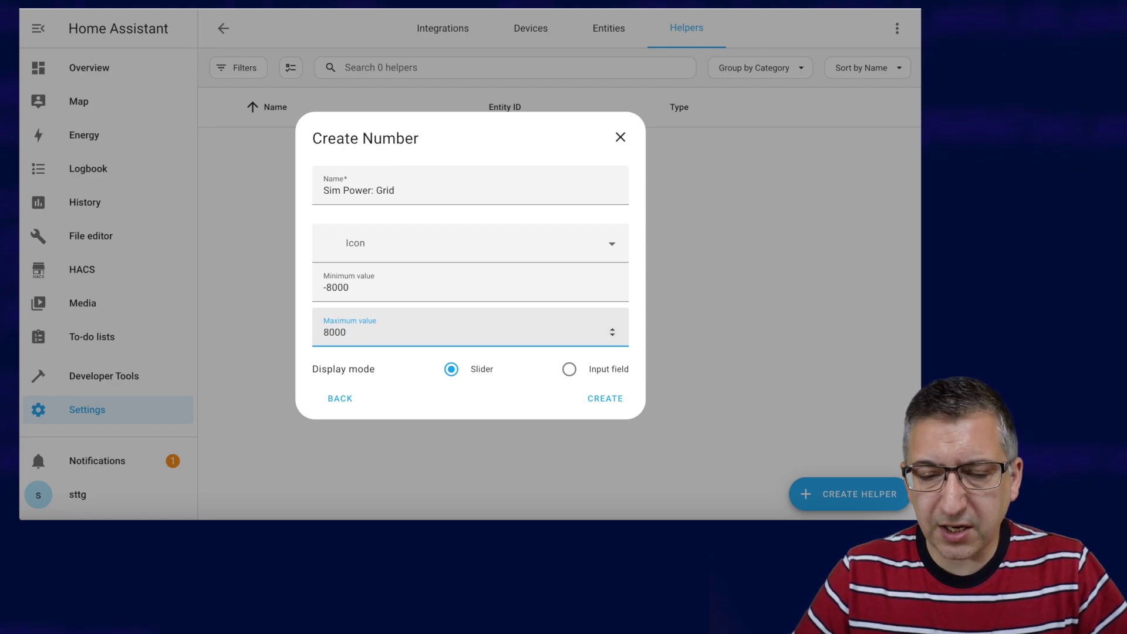
key(Down)
key(BackSpace)
key(BackSpace)
key(BackSpace)
key(BackSpace)
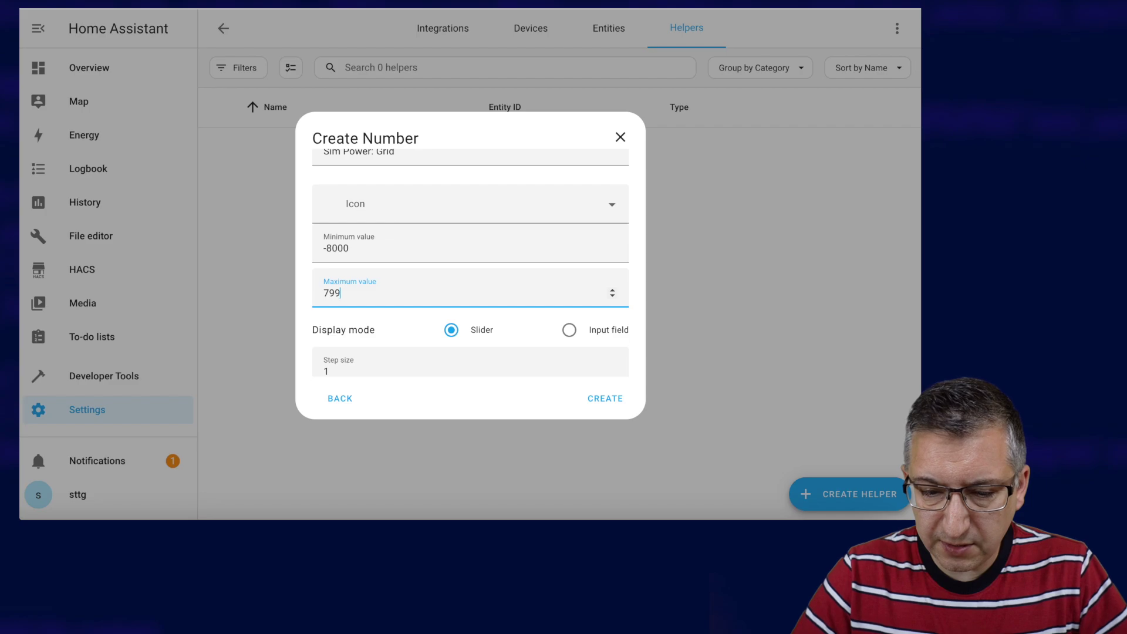
text(8000)
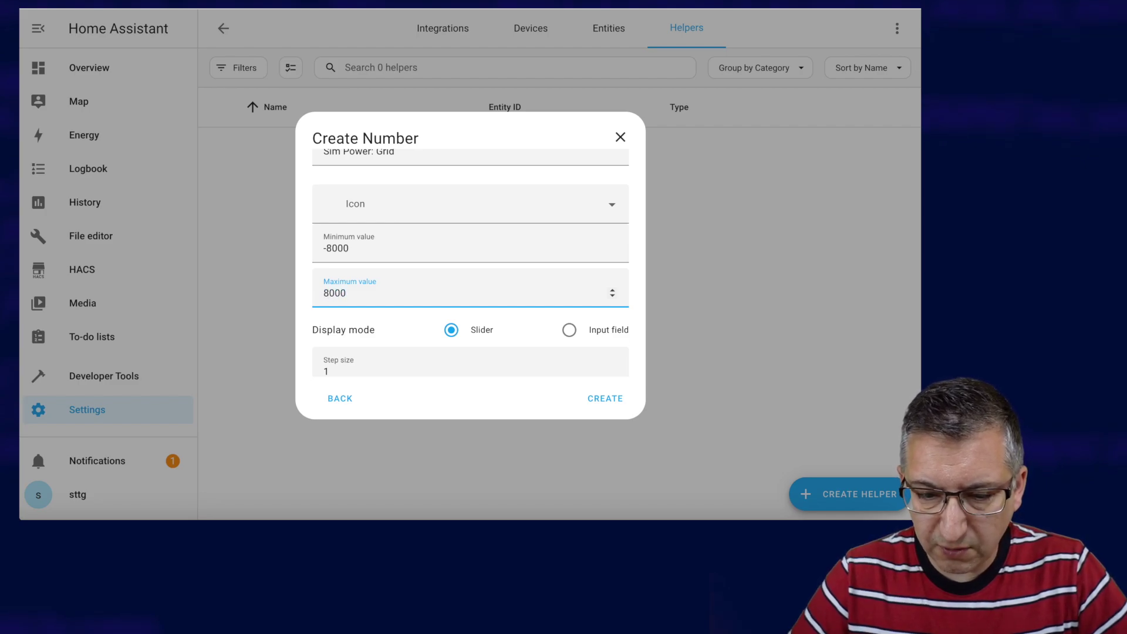
scroll(364, 358, down, 2)
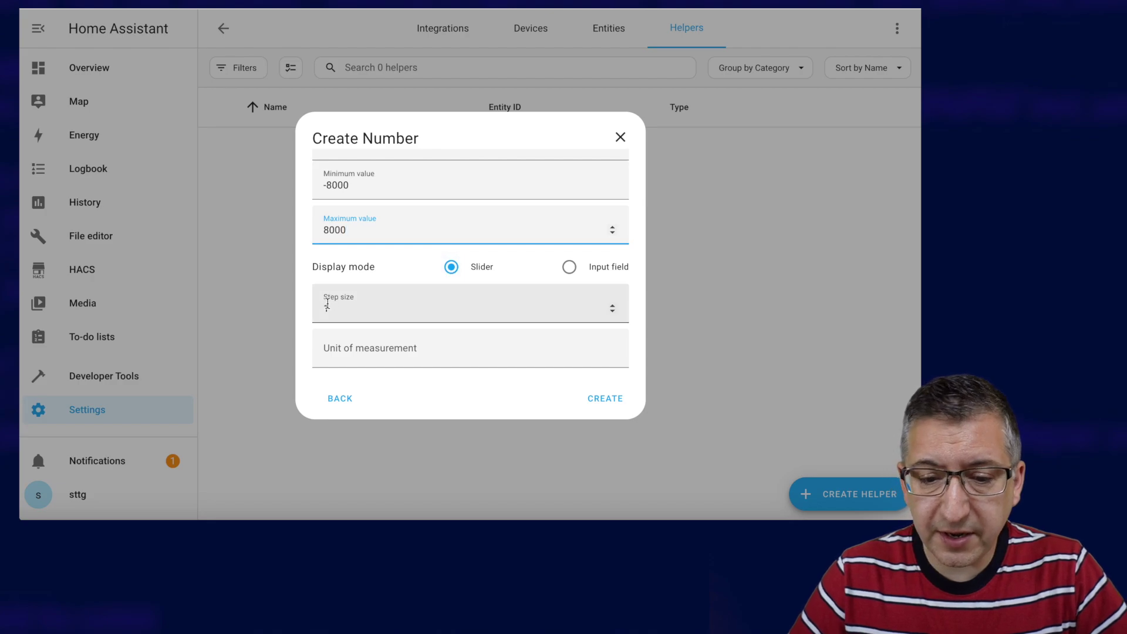
click(364, 351)
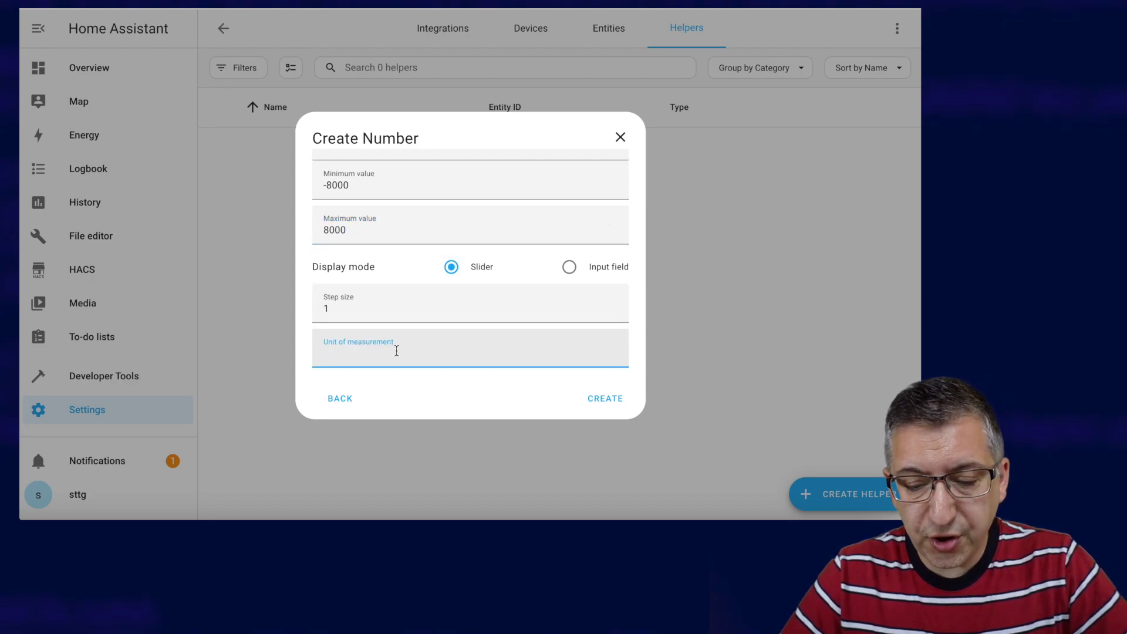
text(W)
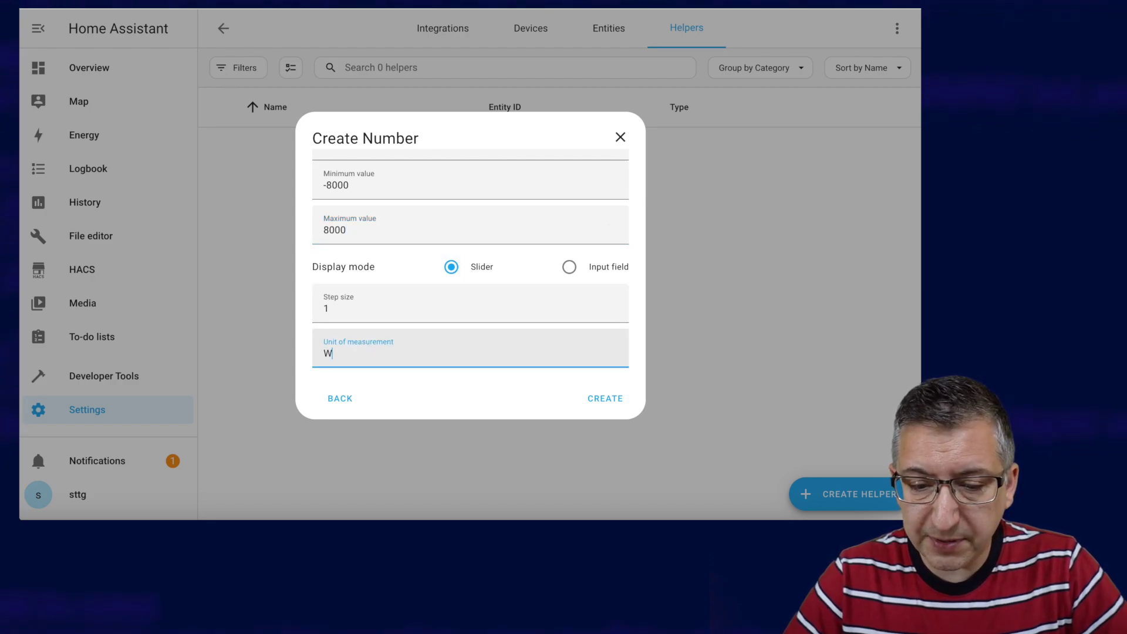
scroll(489, 372, down, 1)
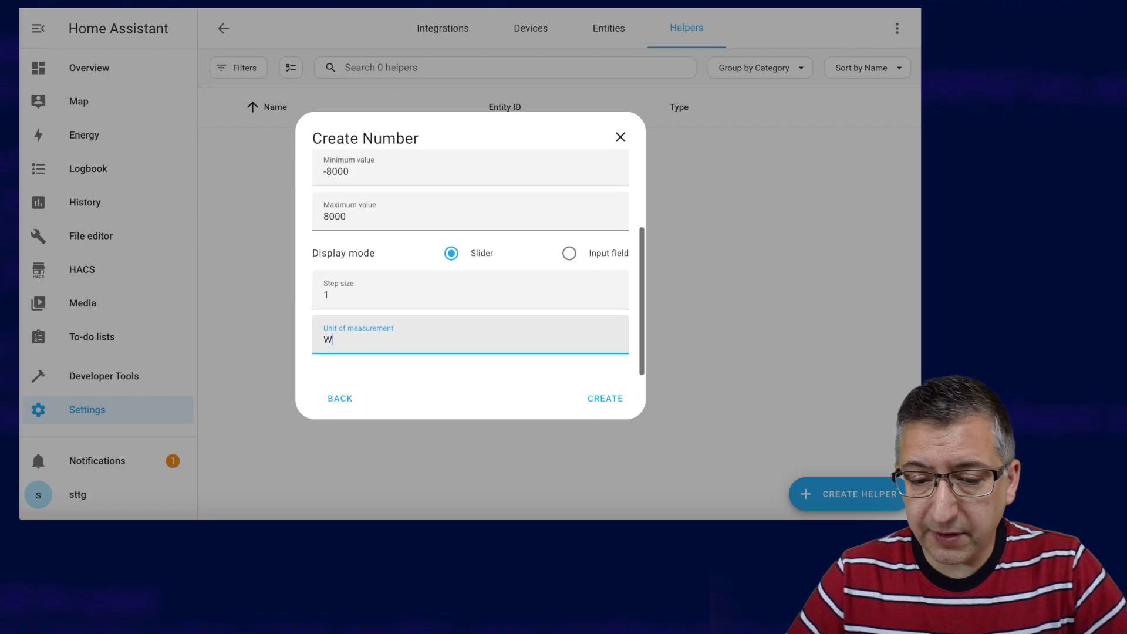
click(611, 402)
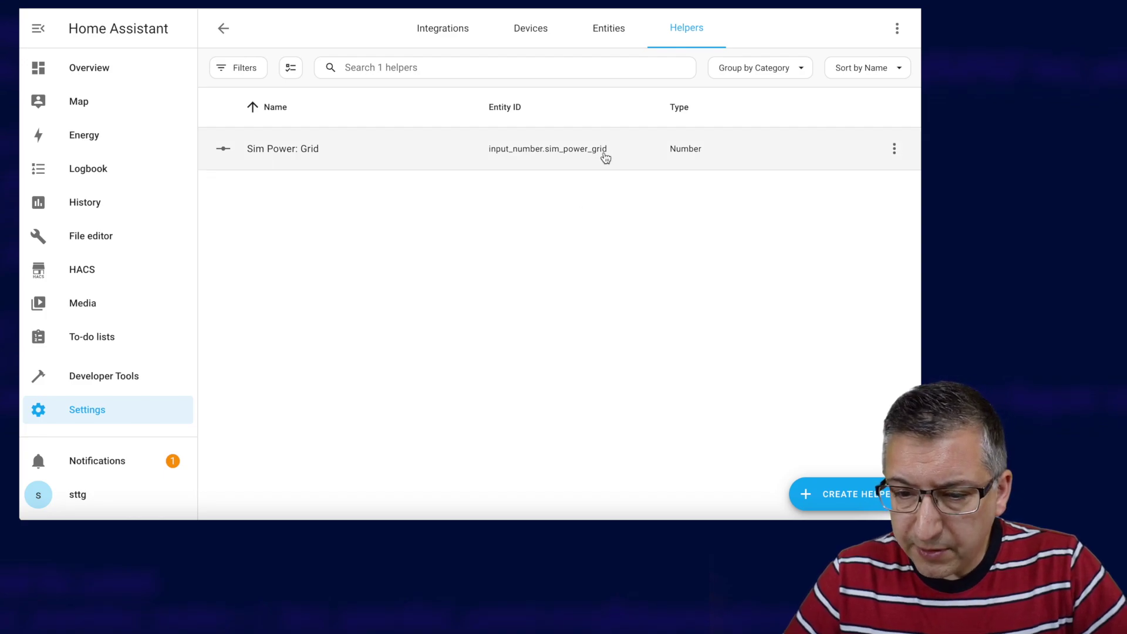
Confirm the helper's entity ID is input_number.sim_power_grid, then begin adding another helper
drag(608, 151, 534, 156)
double_click(487, 157)
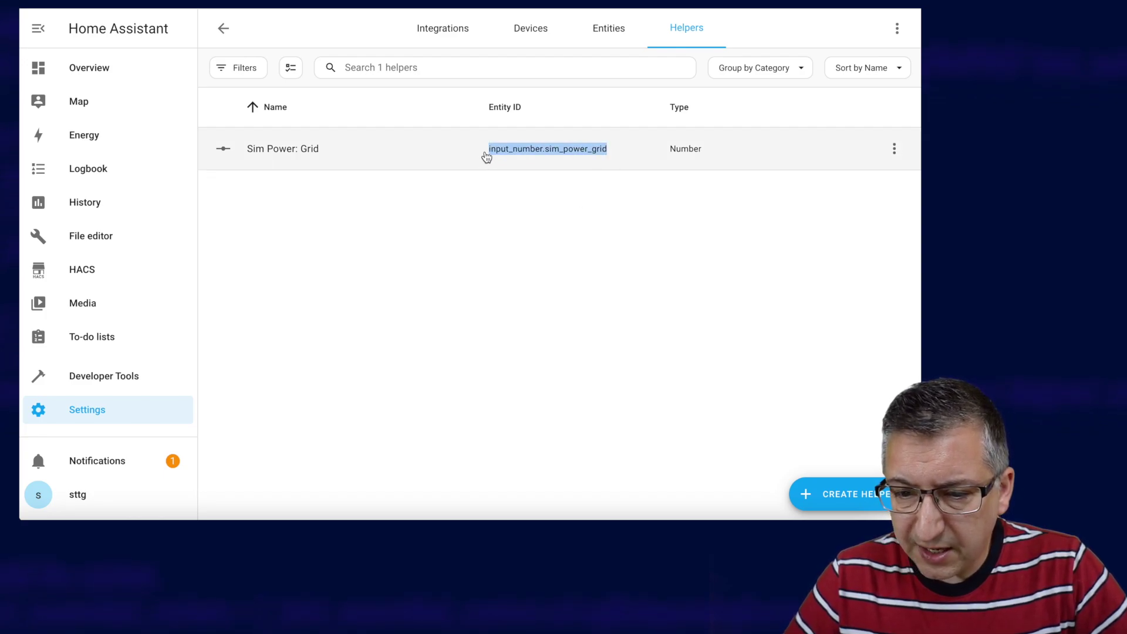
click(613, 62)
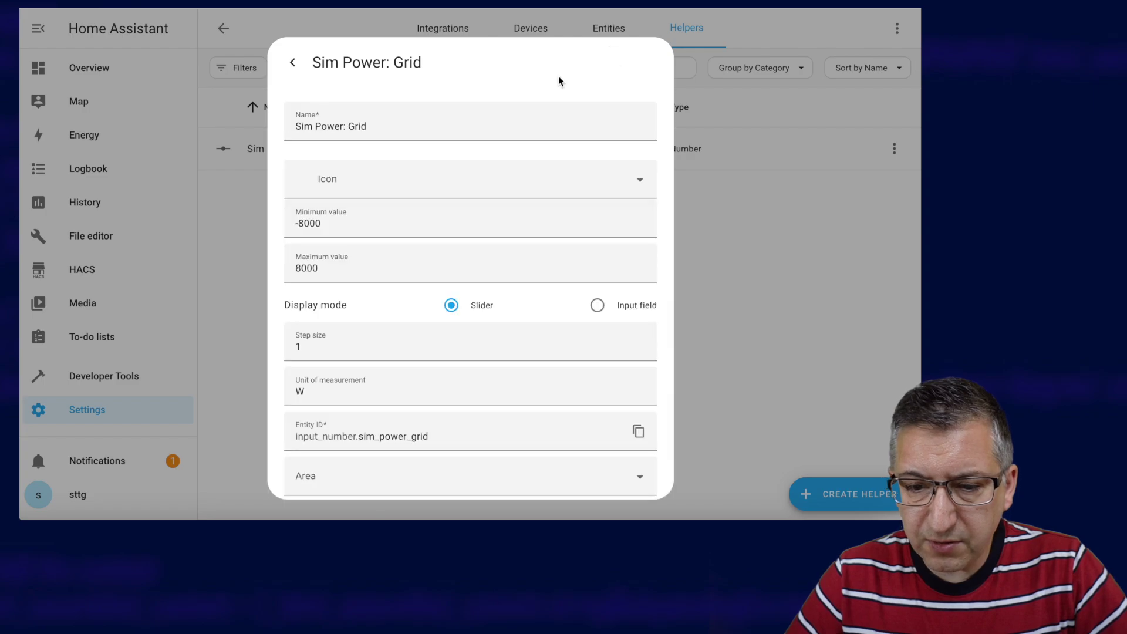
double_click(401, 437)
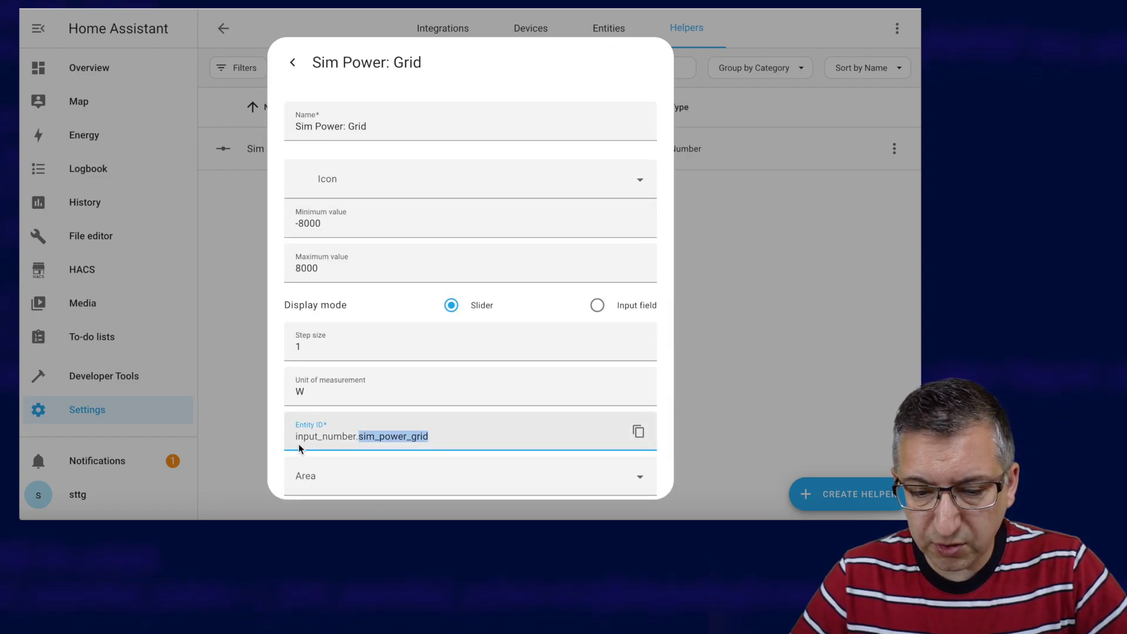
click(738, 244)
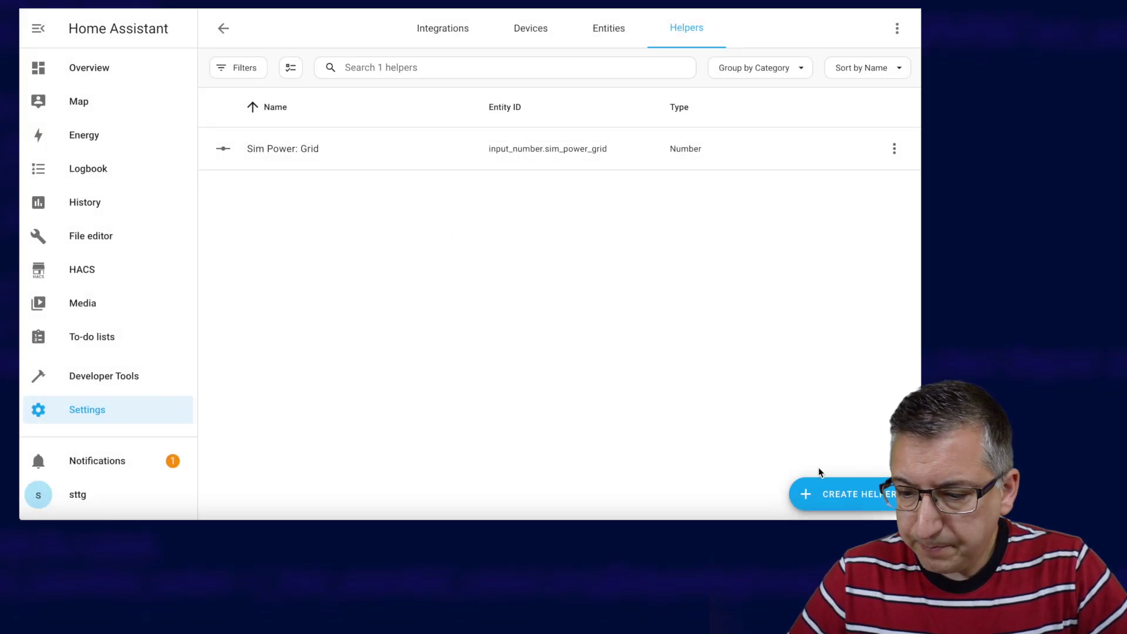
click(855, 500)
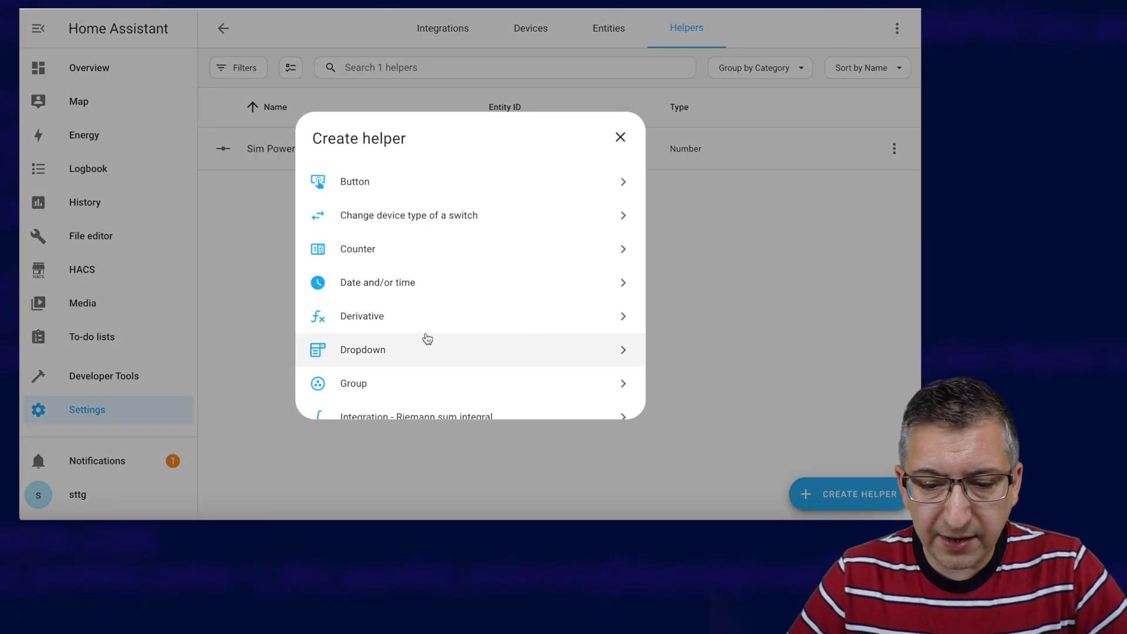
Start a Template sensor named Sim Power: Grid with the pasted states() template for input_number.sim_power_grid
scroll(428, 339, down, 1)
scroll(426, 338, down, 5)
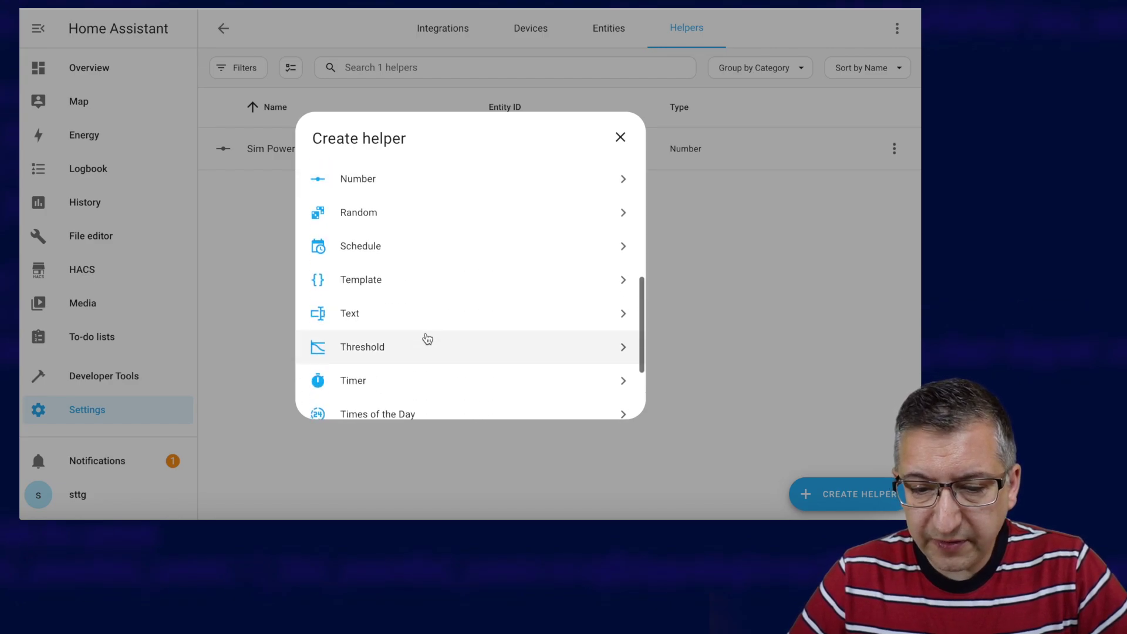
click(356, 285)
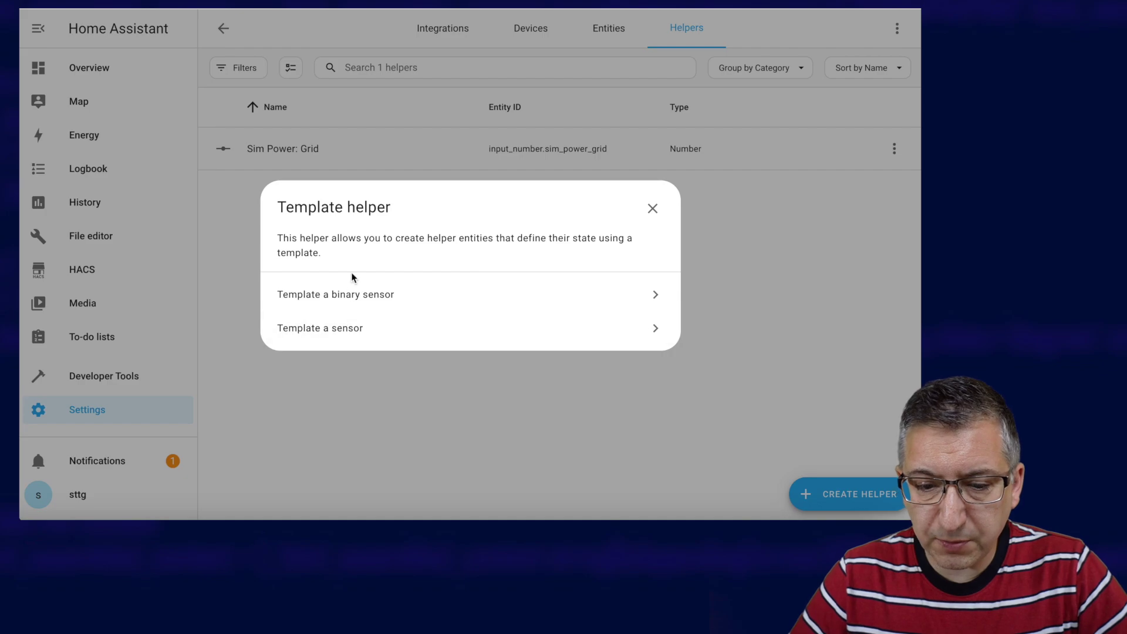
click(355, 332)
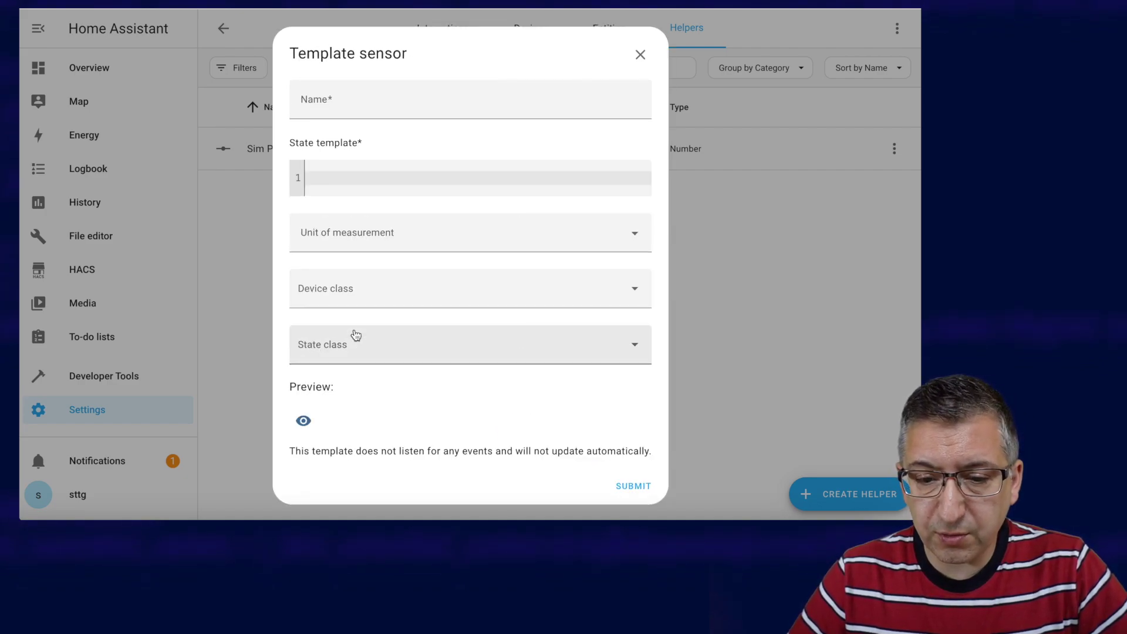
click(339, 90)
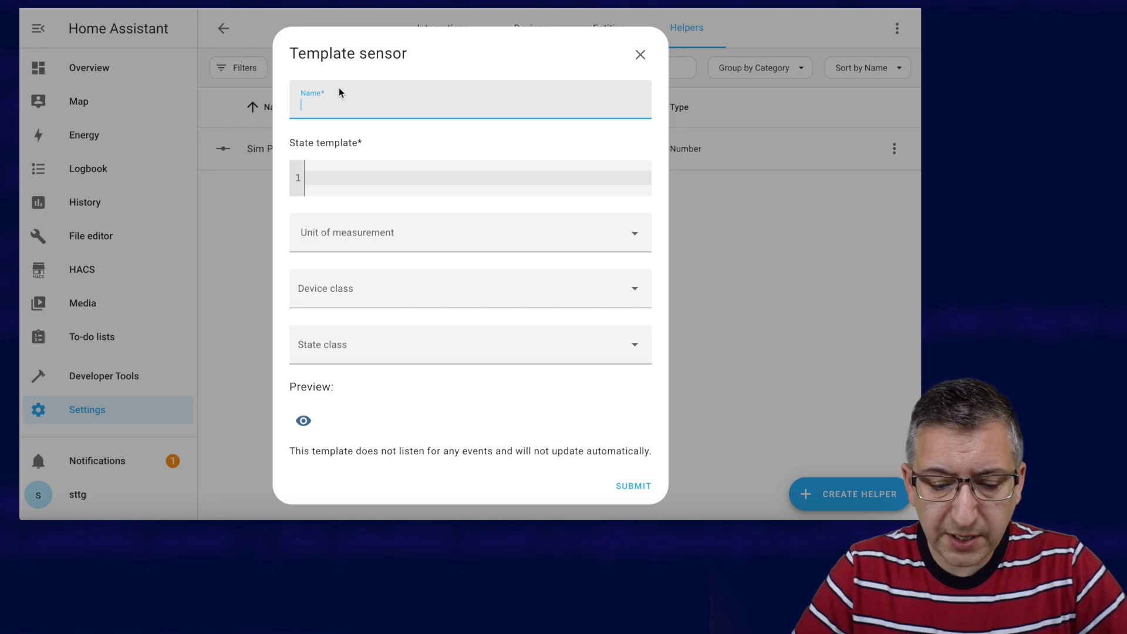
text(Sim Power)
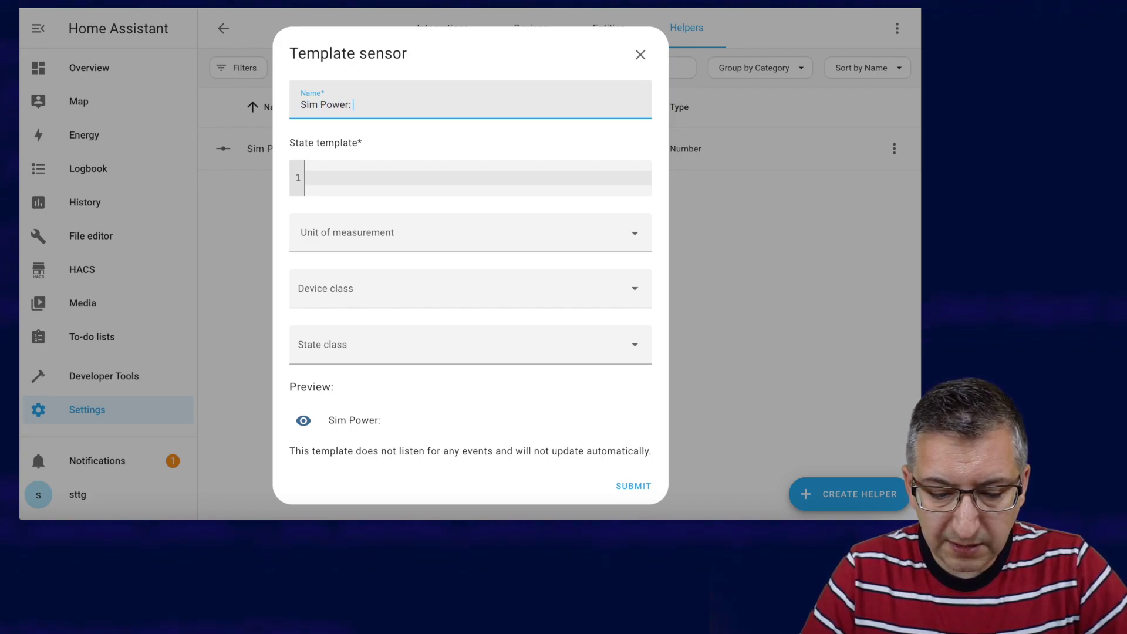
text(: Grid)
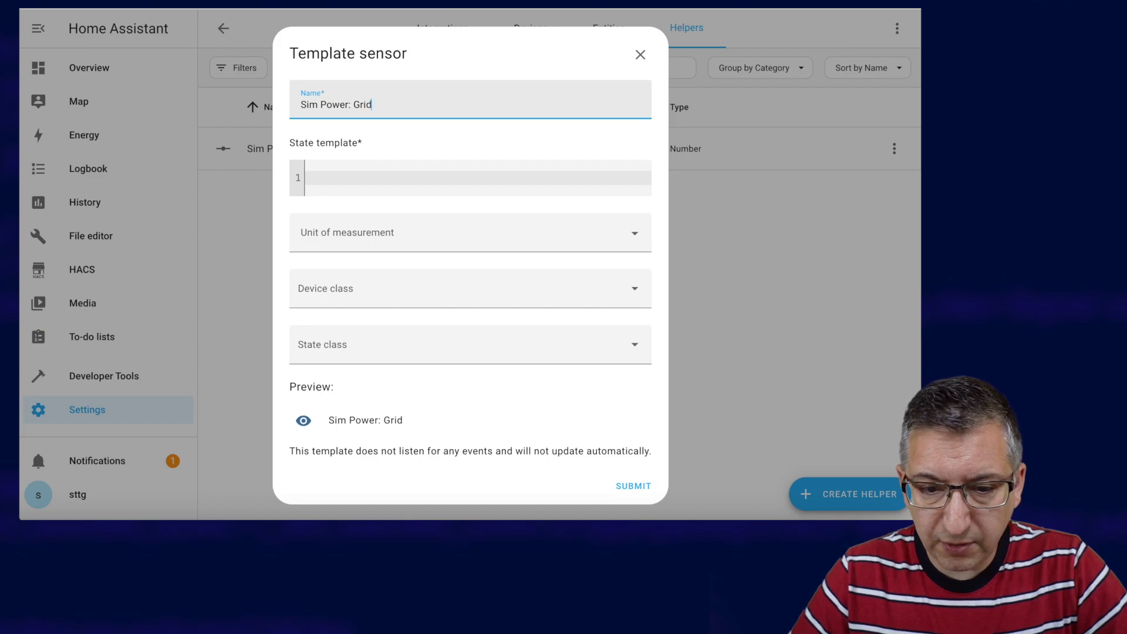
click(349, 172)
text({{ states('input_number.sim_power_grid')|int(default=0) }})
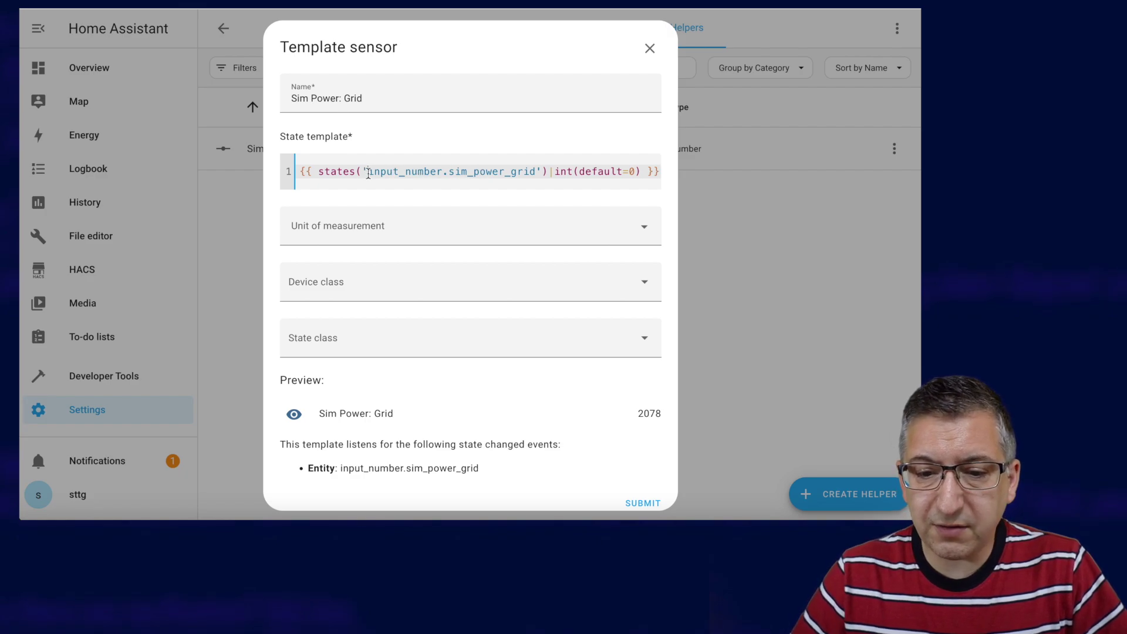
Check the sim_power_grid entity name in the template and set the unit to W
drag(368, 174, 451, 174)
click(485, 174)
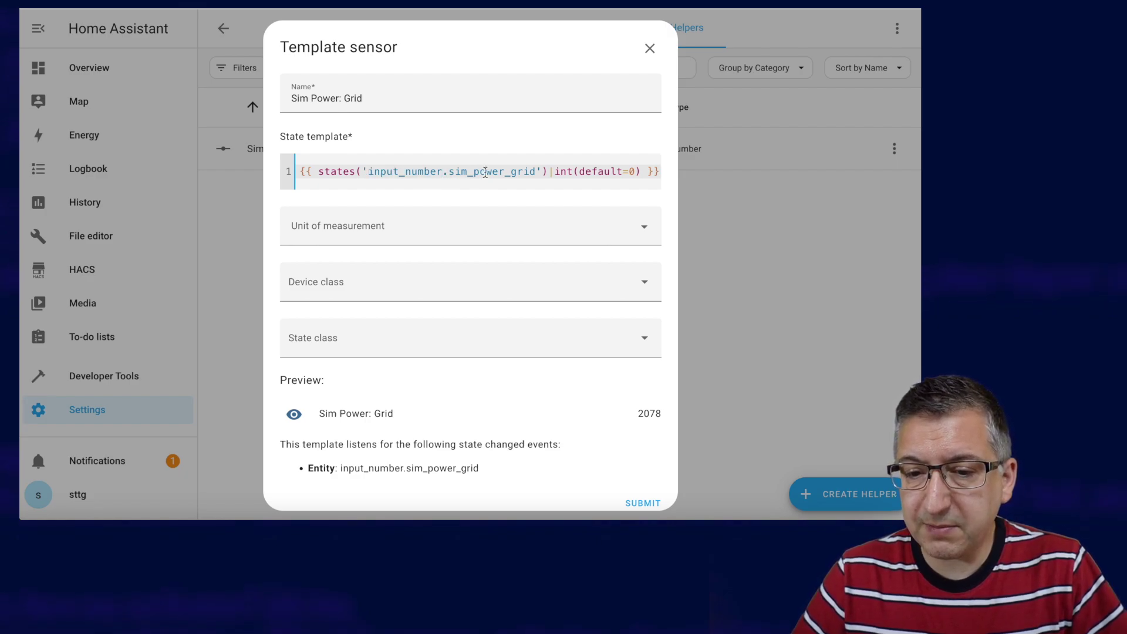
double_click(485, 174)
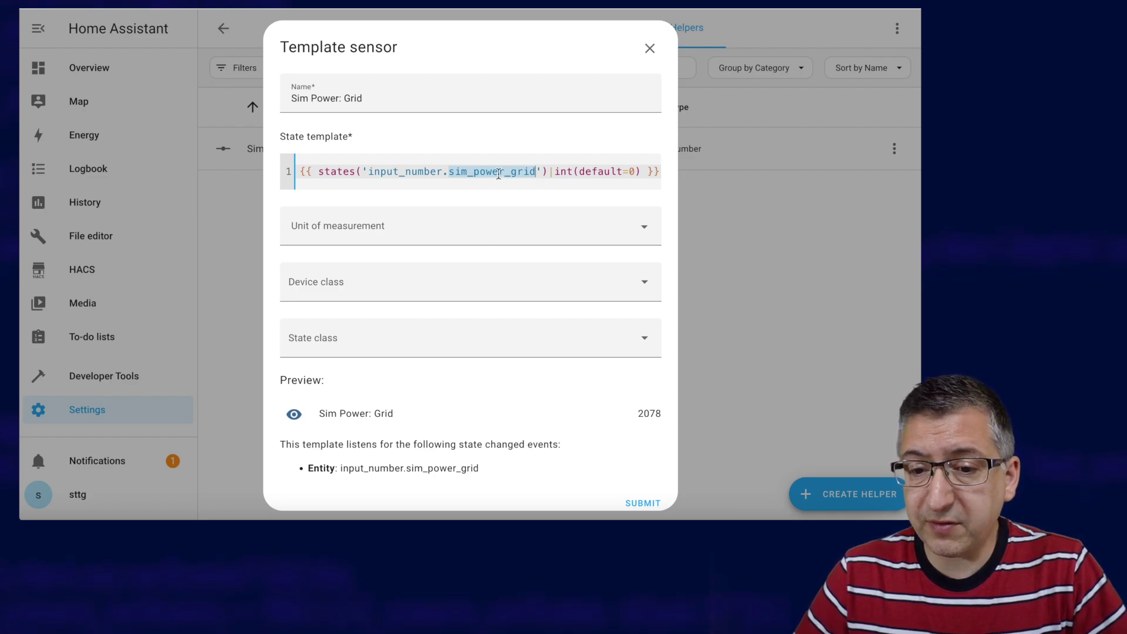
double_click(478, 175)
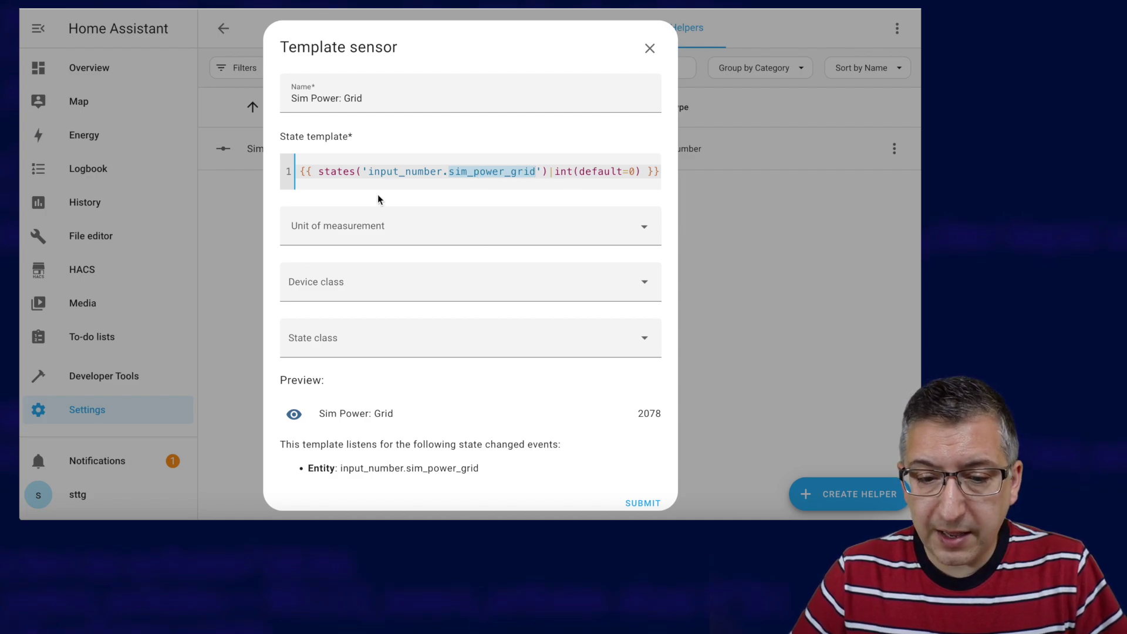
click(331, 223)
text(W)
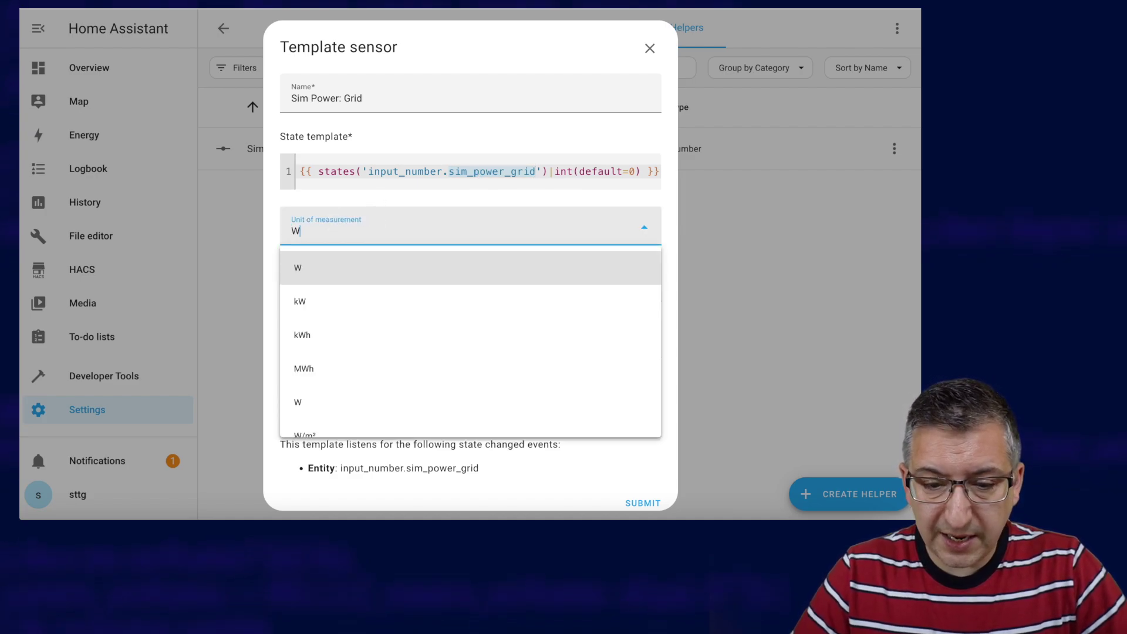
click(303, 269)
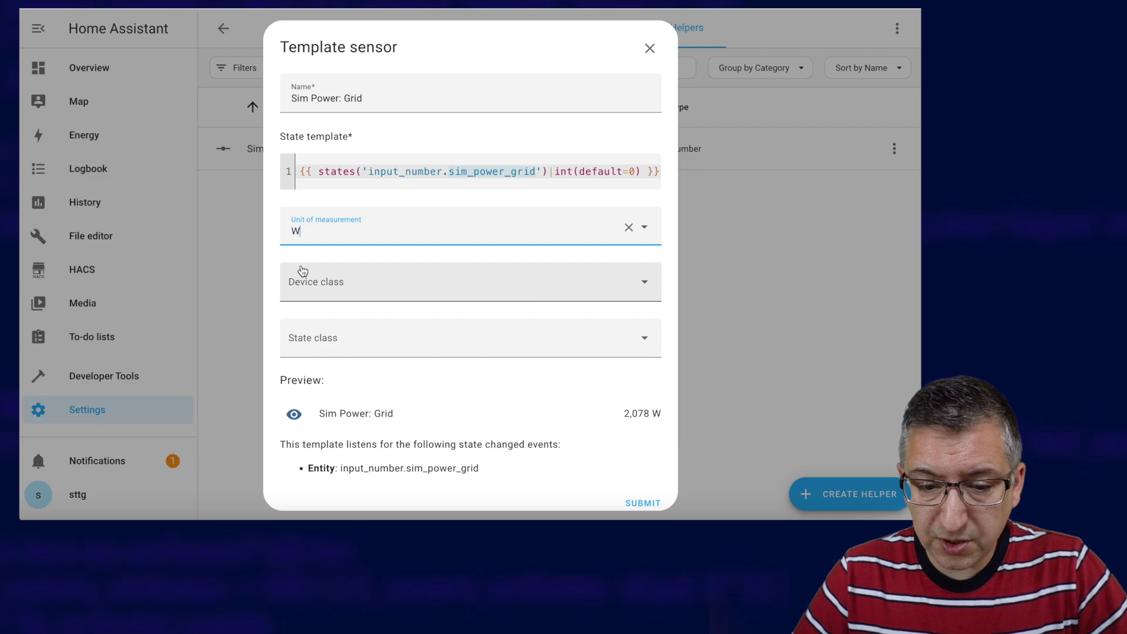
Set device class Power and state class Measurement, then submit the sensor
click(334, 294)
scroll(334, 212, down, 2)
scroll(333, 212, down, 10)
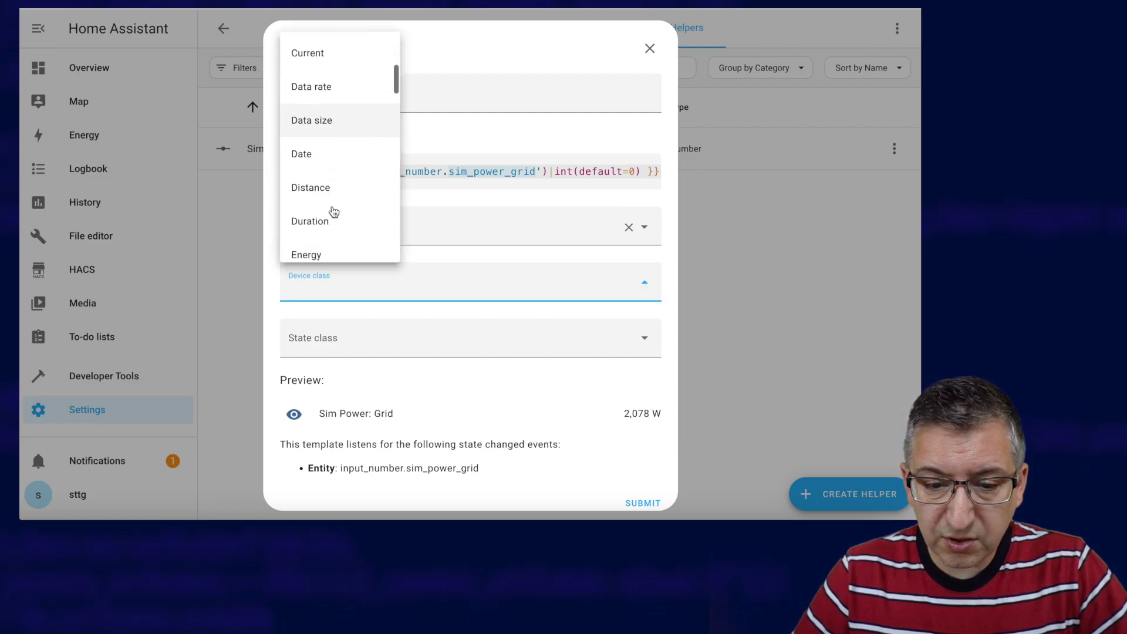
scroll(333, 211, down, 4)
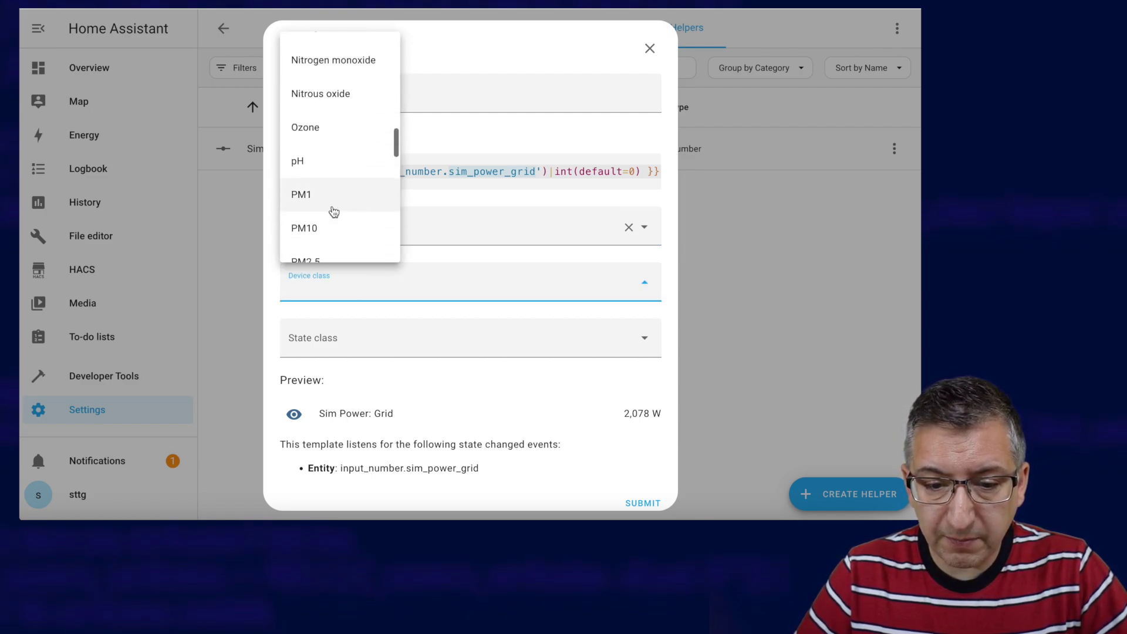
click(307, 188)
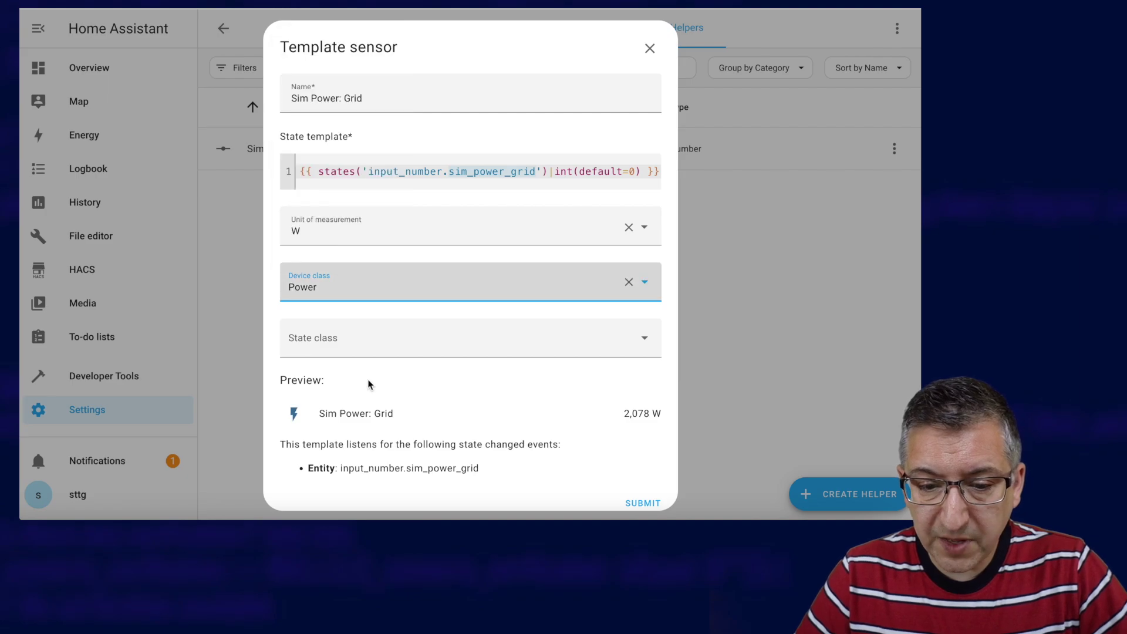
click(367, 344)
click(343, 382)
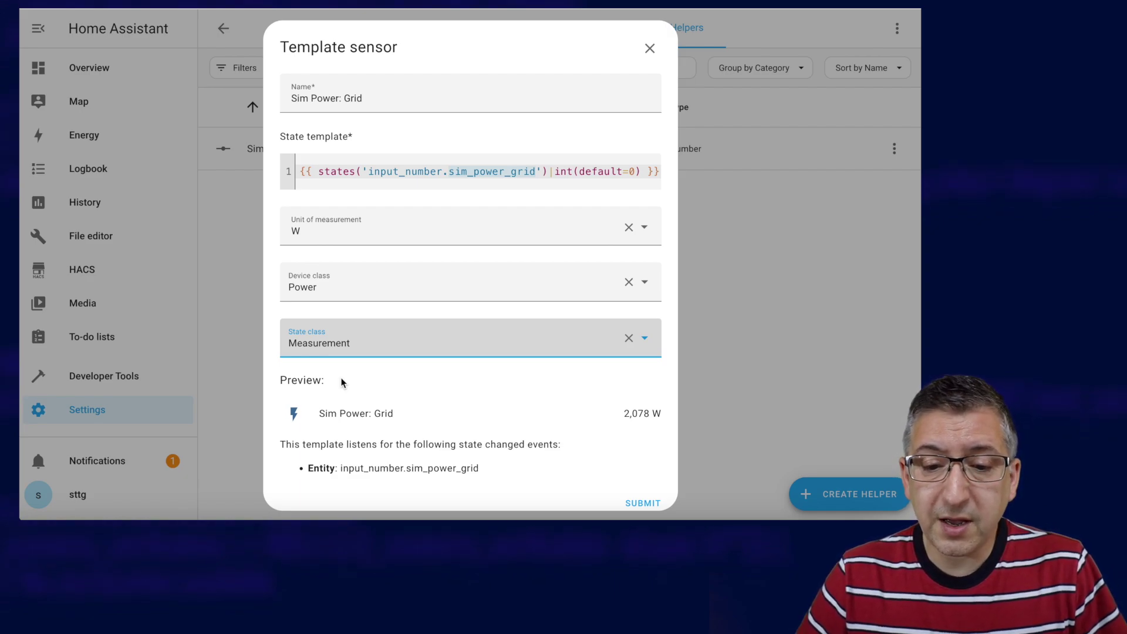
click(337, 352)
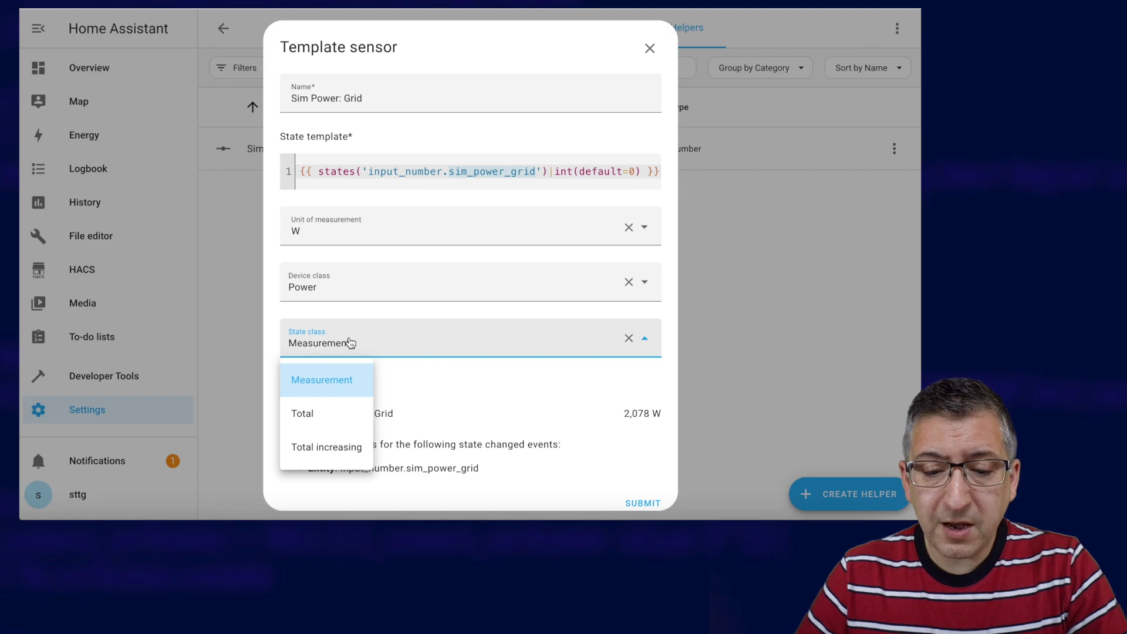
click(342, 343)
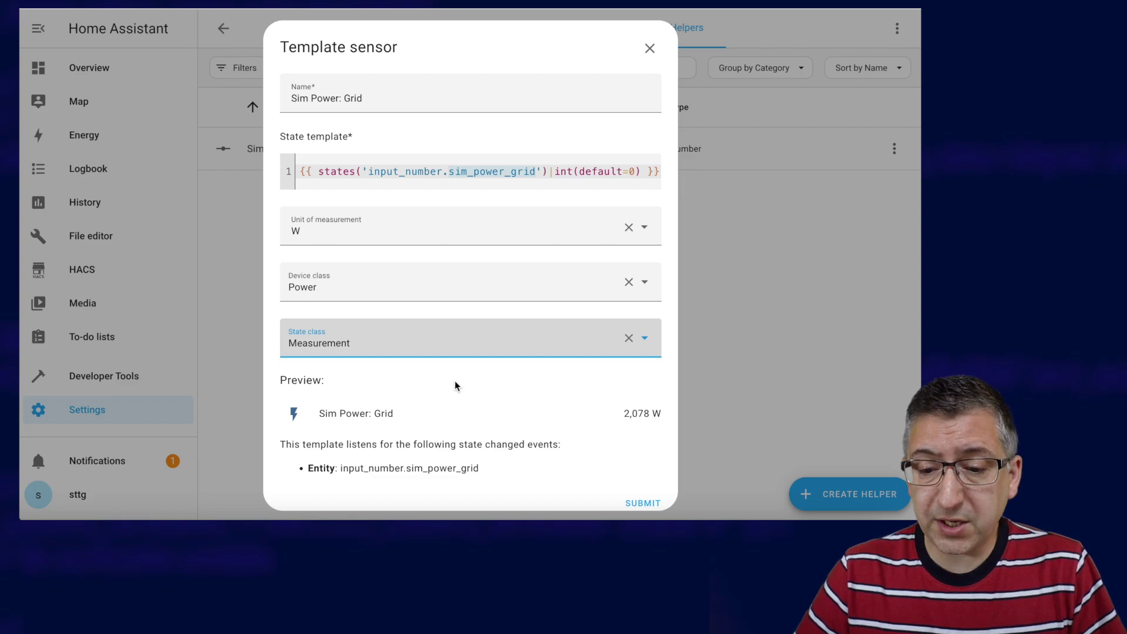
click(643, 501)
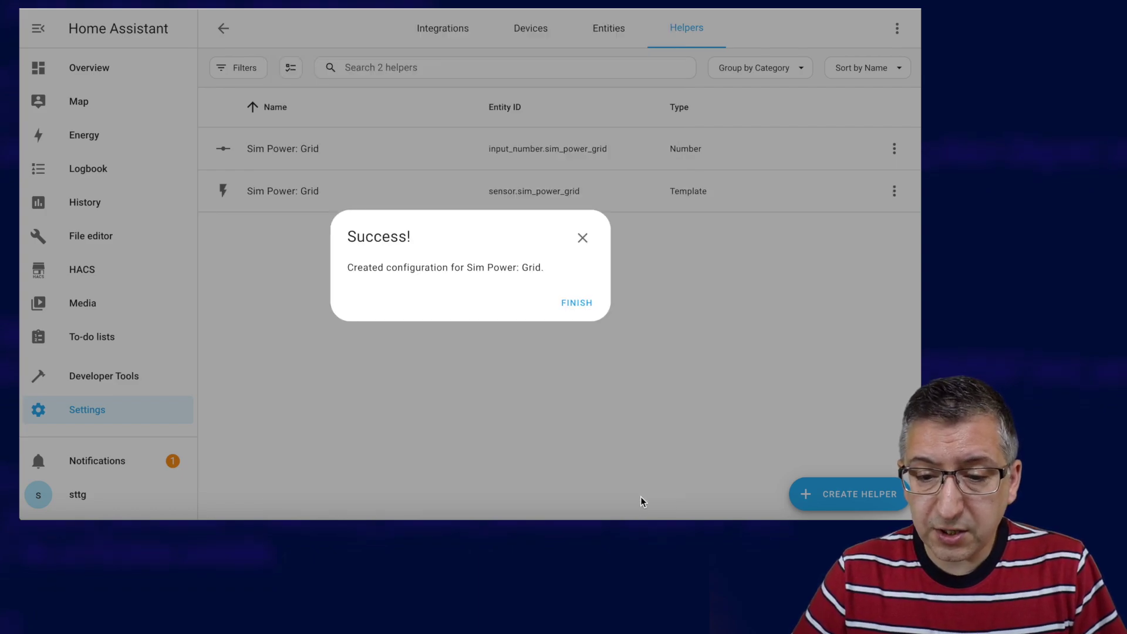
Add an Entities card to the Overview dashboard and remove its default Sun entities
click(580, 305)
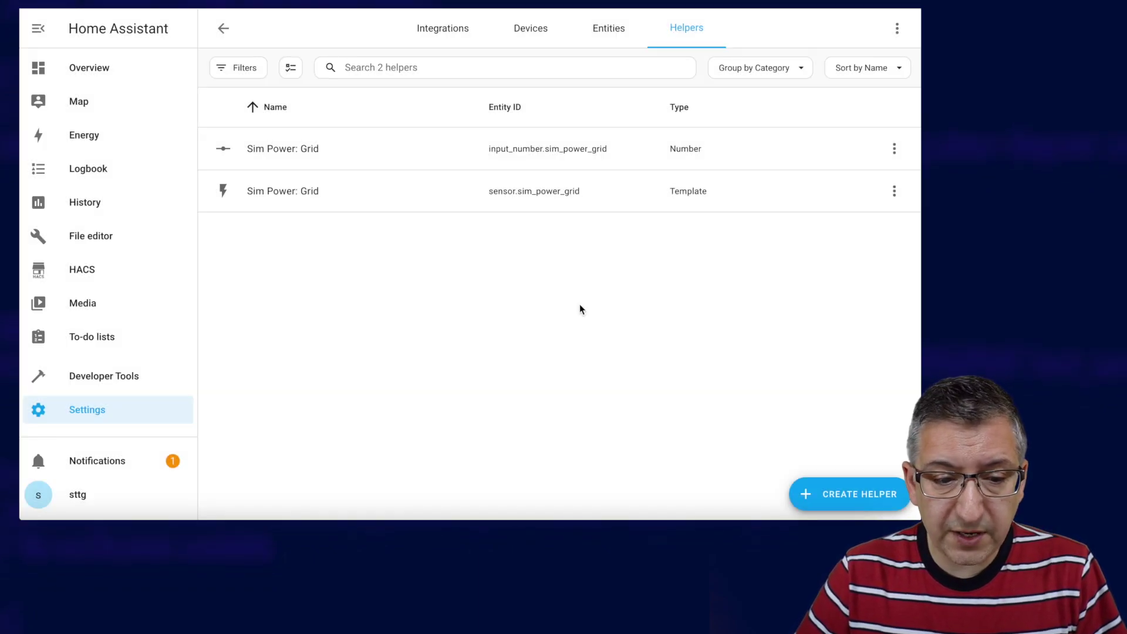
click(104, 72)
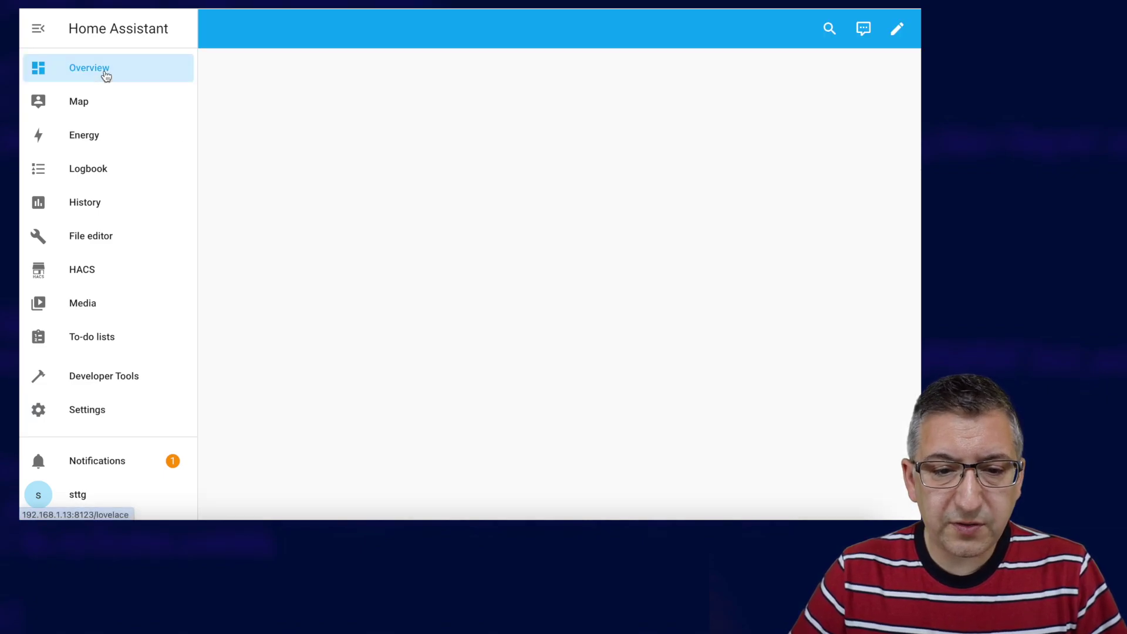
click(899, 27)
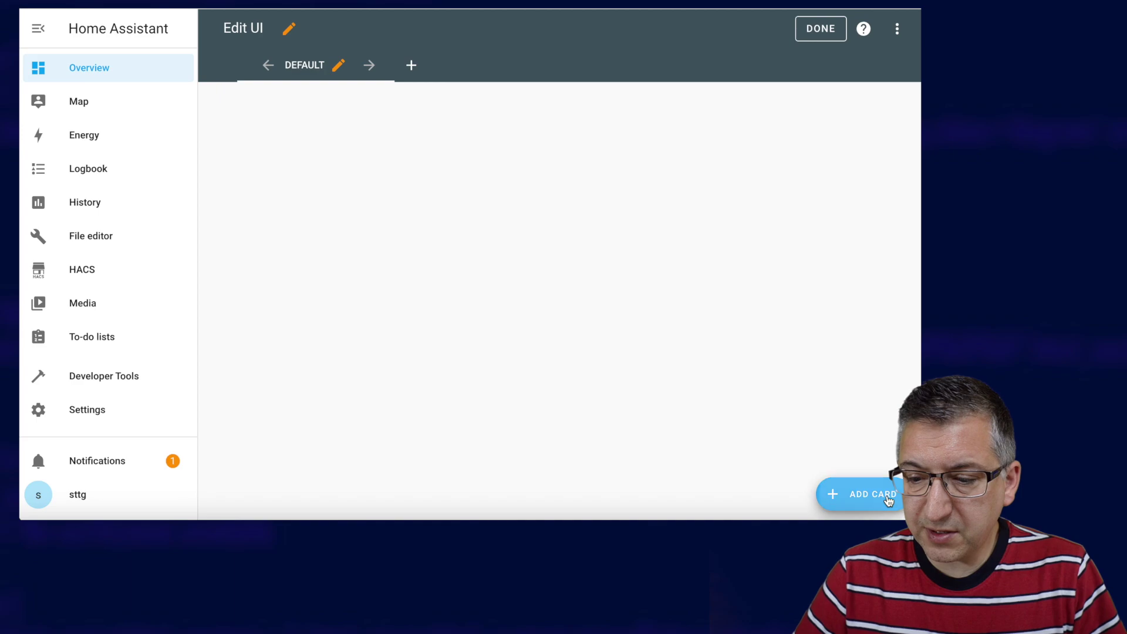
click(869, 494)
scroll(655, 407, down, 1)
click(656, 408)
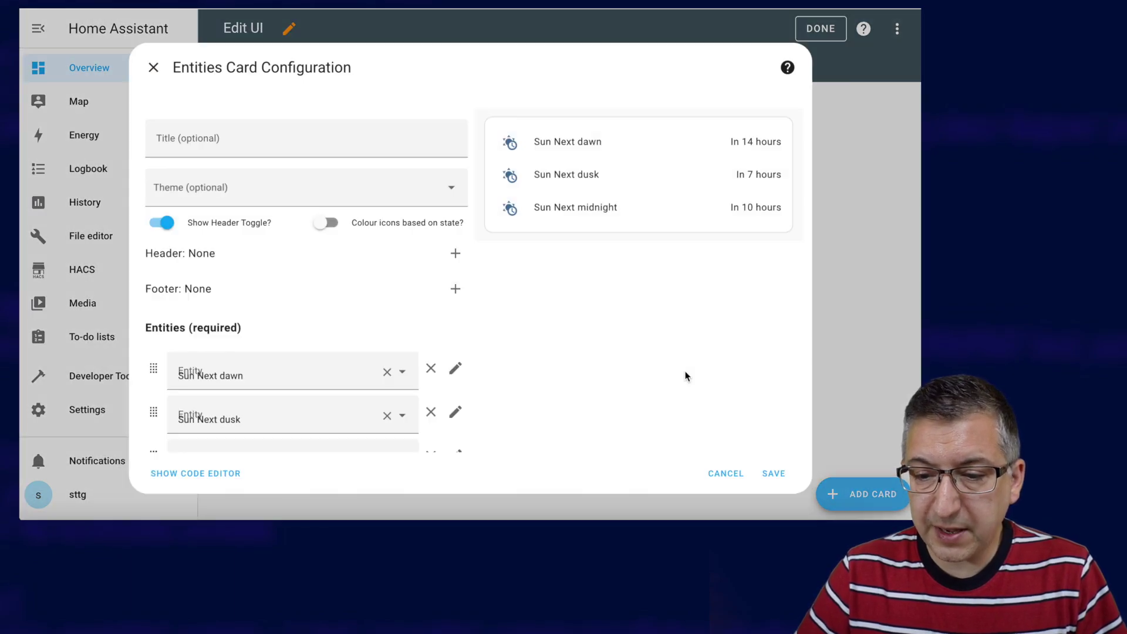
click(430, 370)
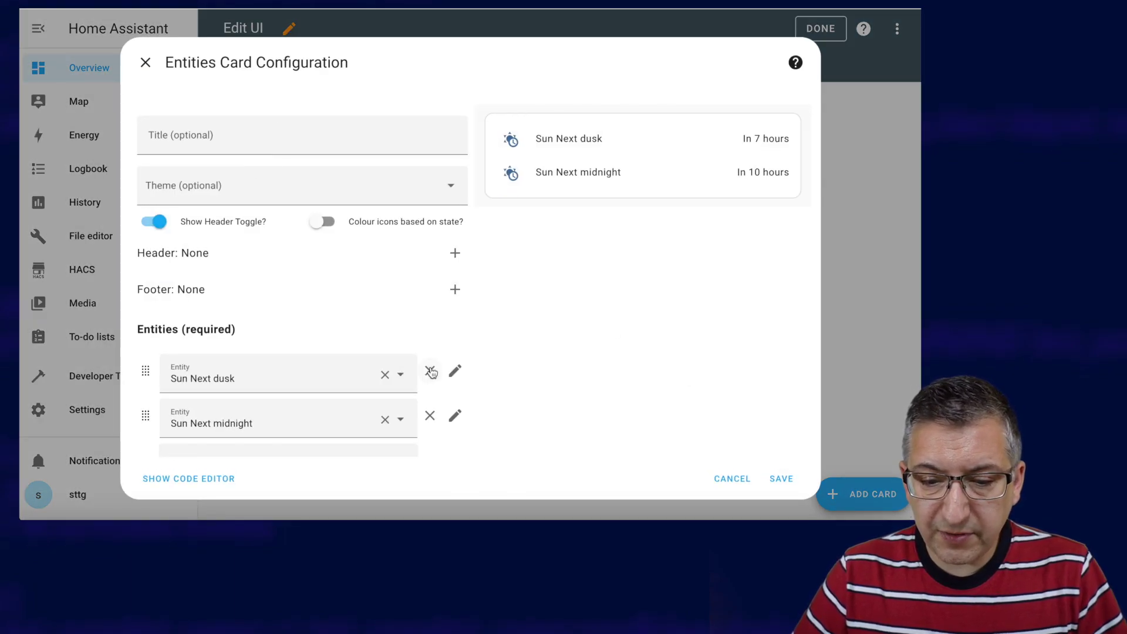
click(430, 370)
click(431, 371)
Put the Sim Power: Grid slider and sensor on the card, save it, and finish editing
click(234, 367)
text(sim)
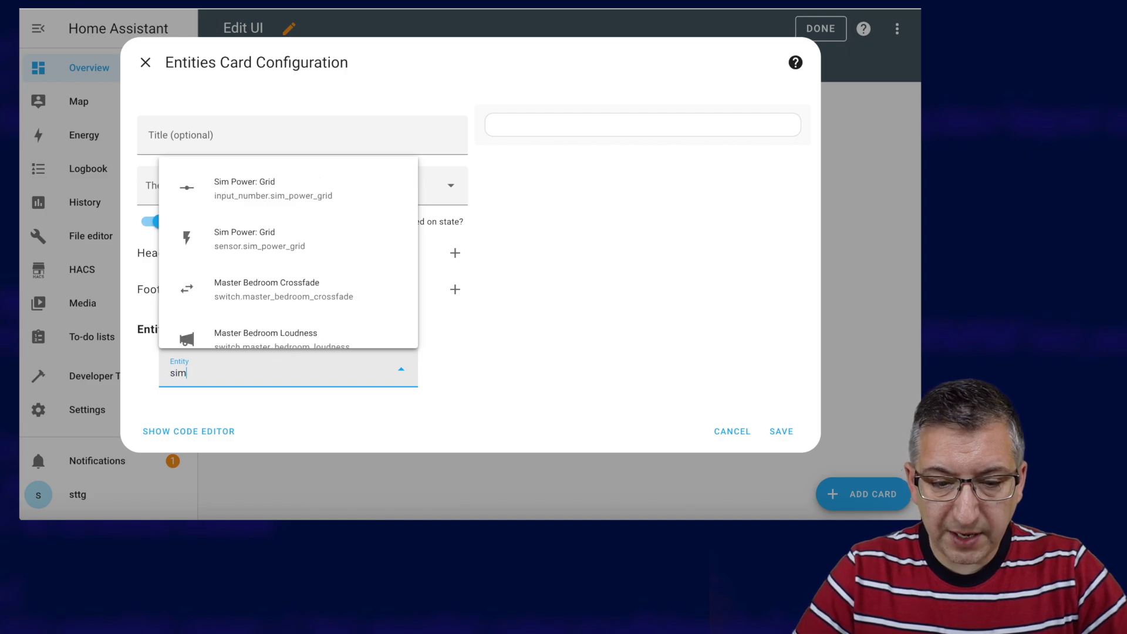
text( pow)
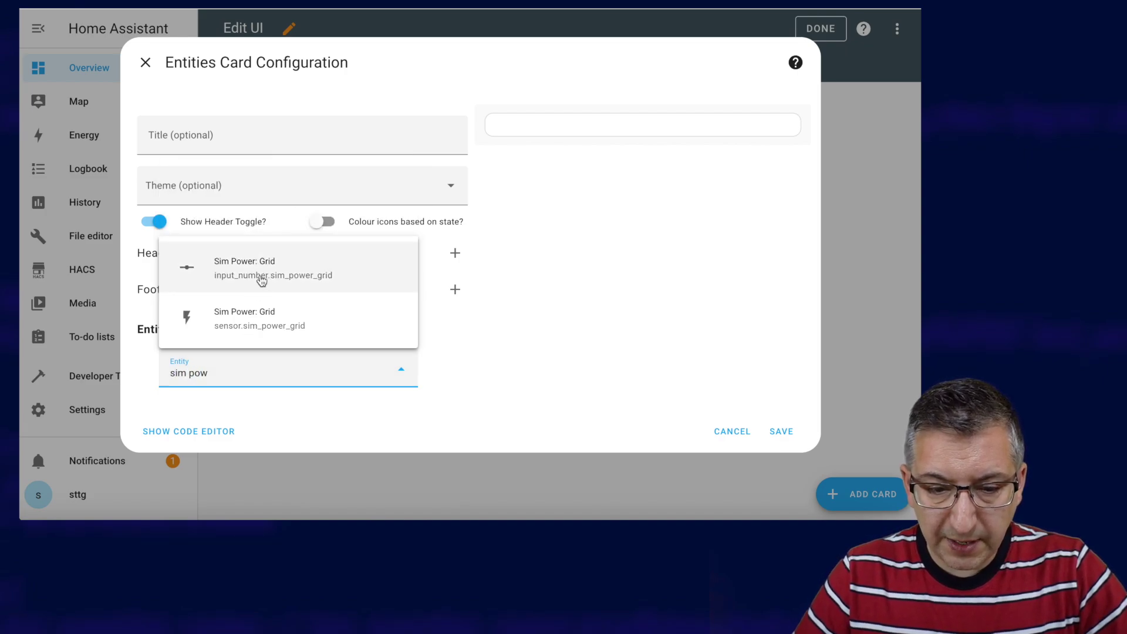
click(260, 276)
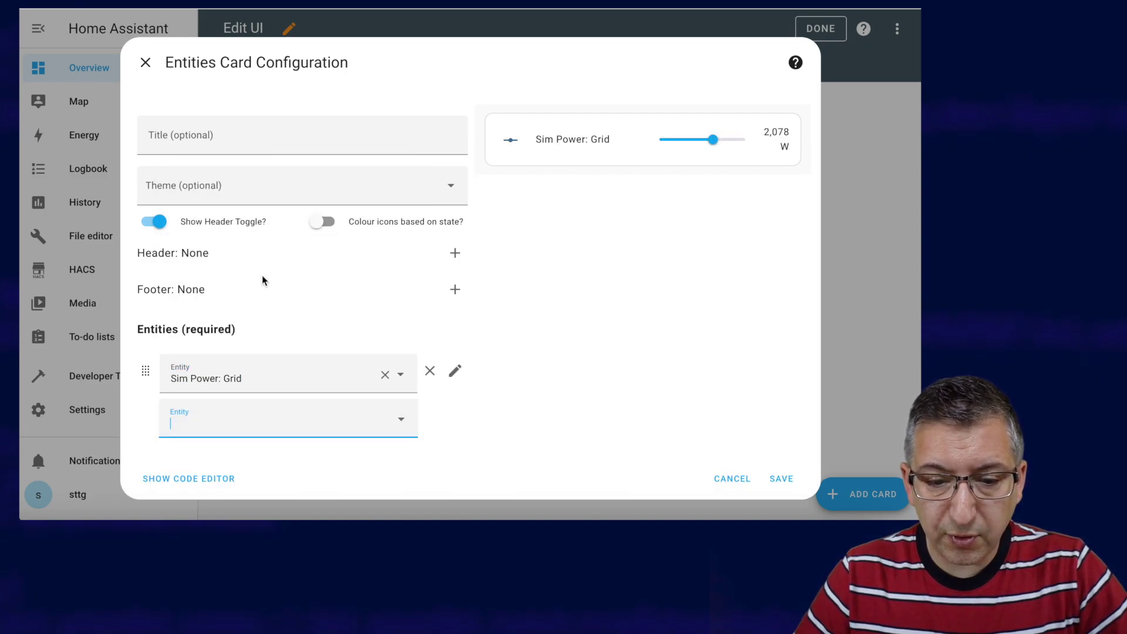
click(225, 407)
text(sim po)
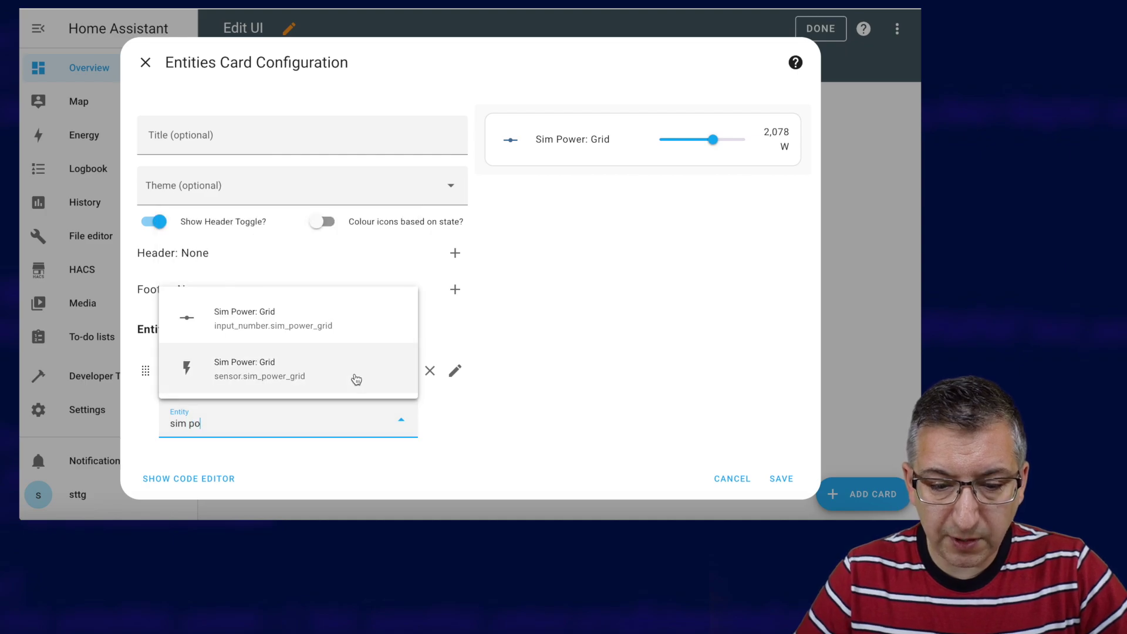
click(270, 367)
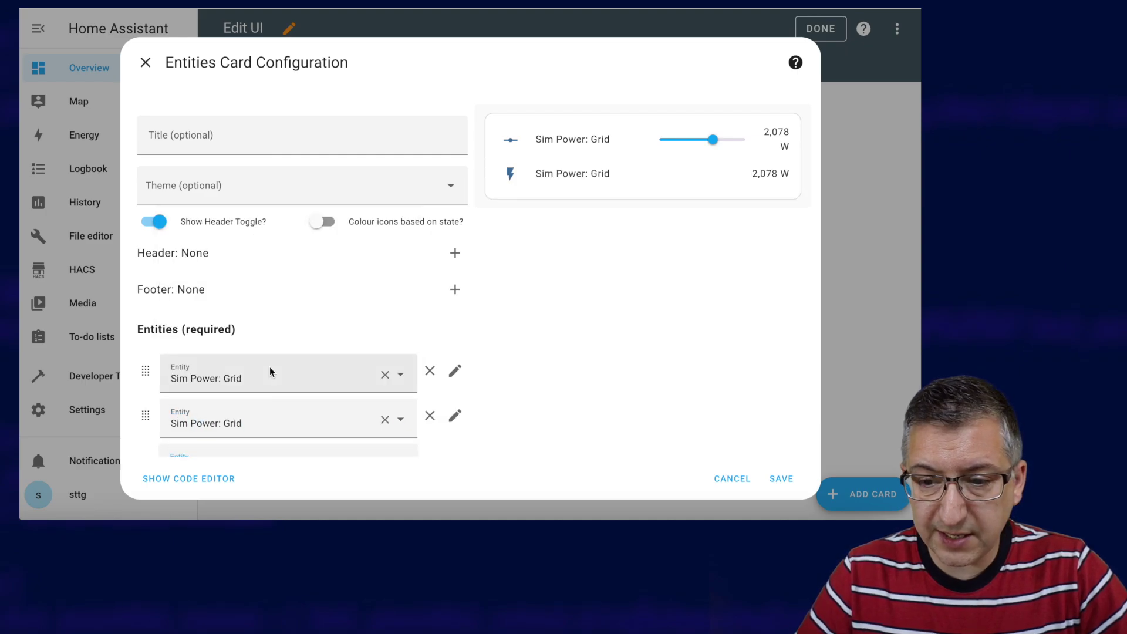
click(789, 482)
click(825, 31)
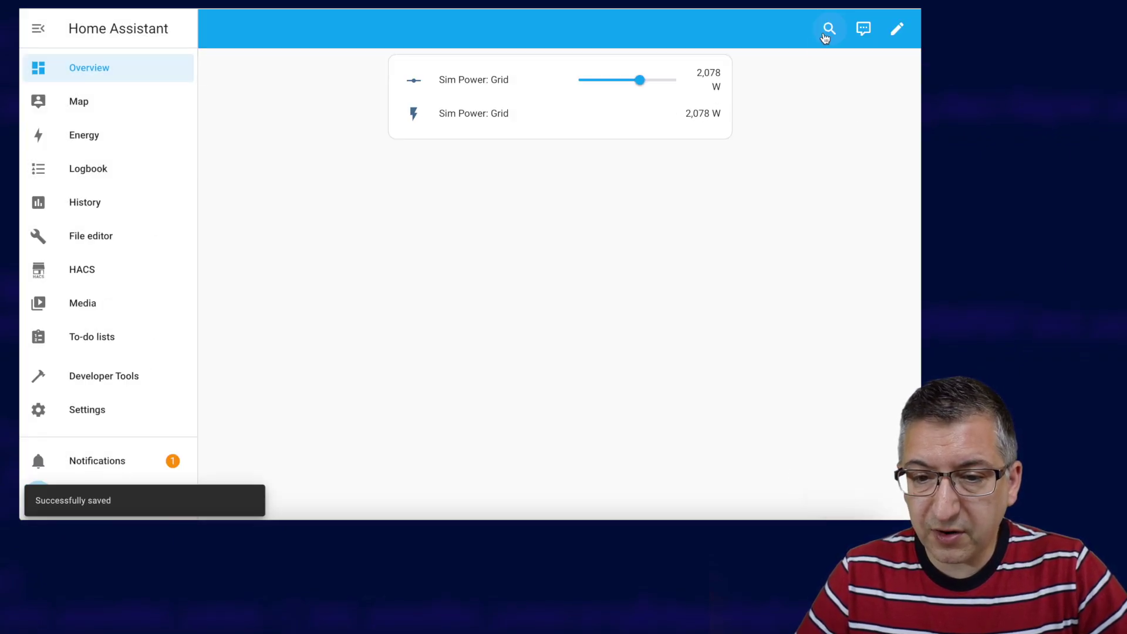
Drag the Sim Power: Grid slider down to about -4,857 W, then up to about 1,758 W
mouse_move(645, 84)
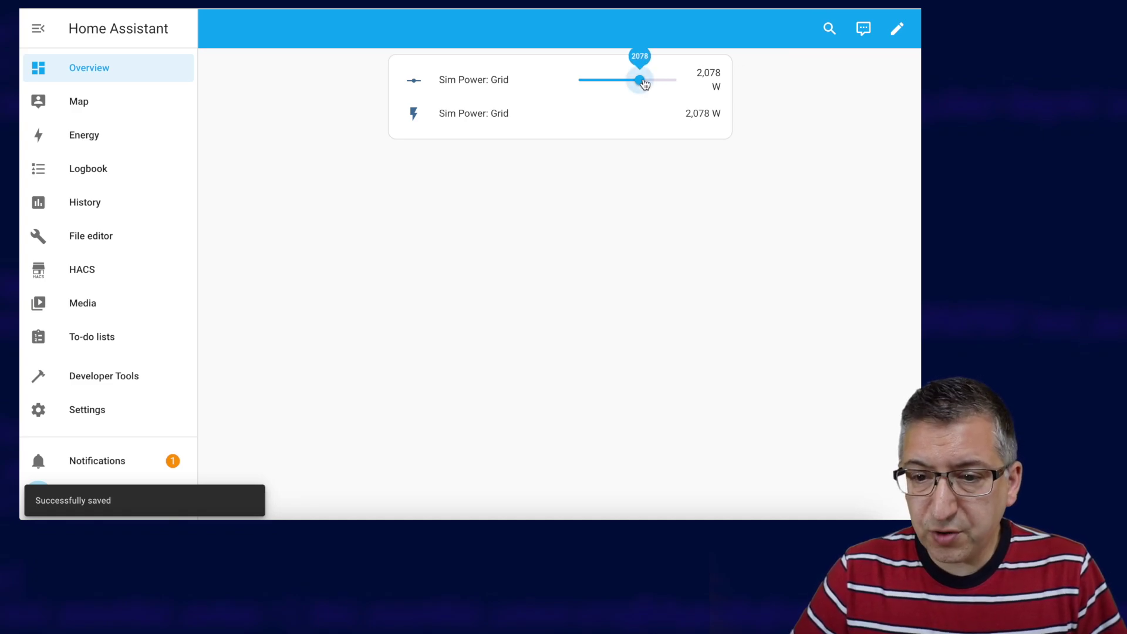
drag(645, 84, 598, 81)
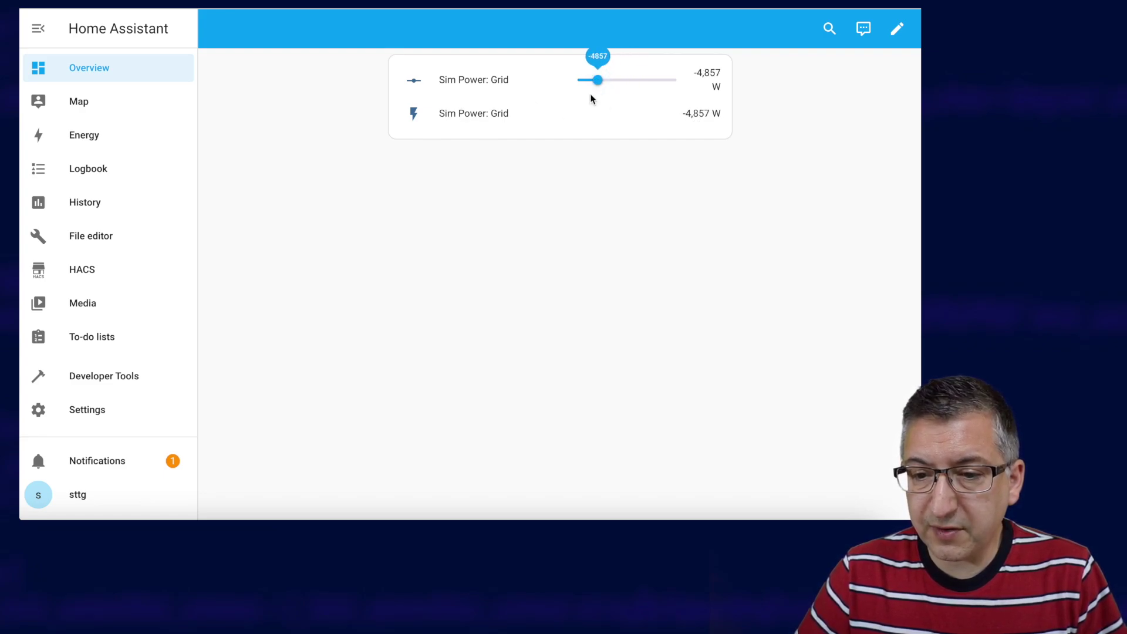
mouse_move(599, 83)
mouse_down()
mouse_move(641, 84)
mouse_move(606, 82)
mouse_up()
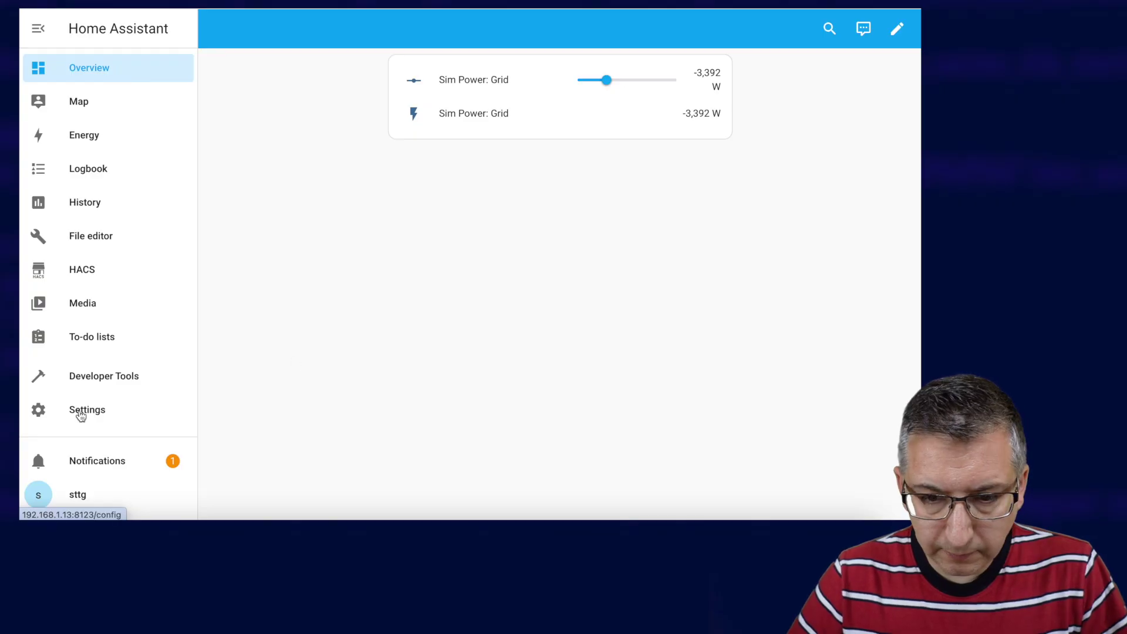
Create a Sim Power: Solar Number helper with maximum 3677 and unit W
click(81, 411)
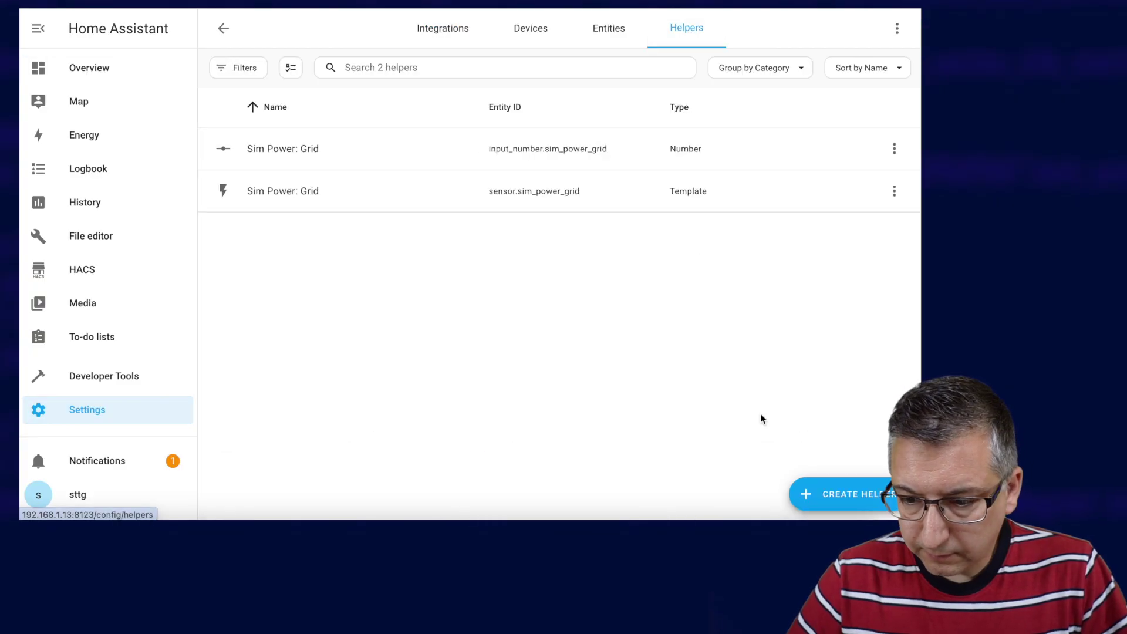
click(846, 493)
scroll(435, 340, down, 5)
click(352, 272)
text(Sim Power: Solar)
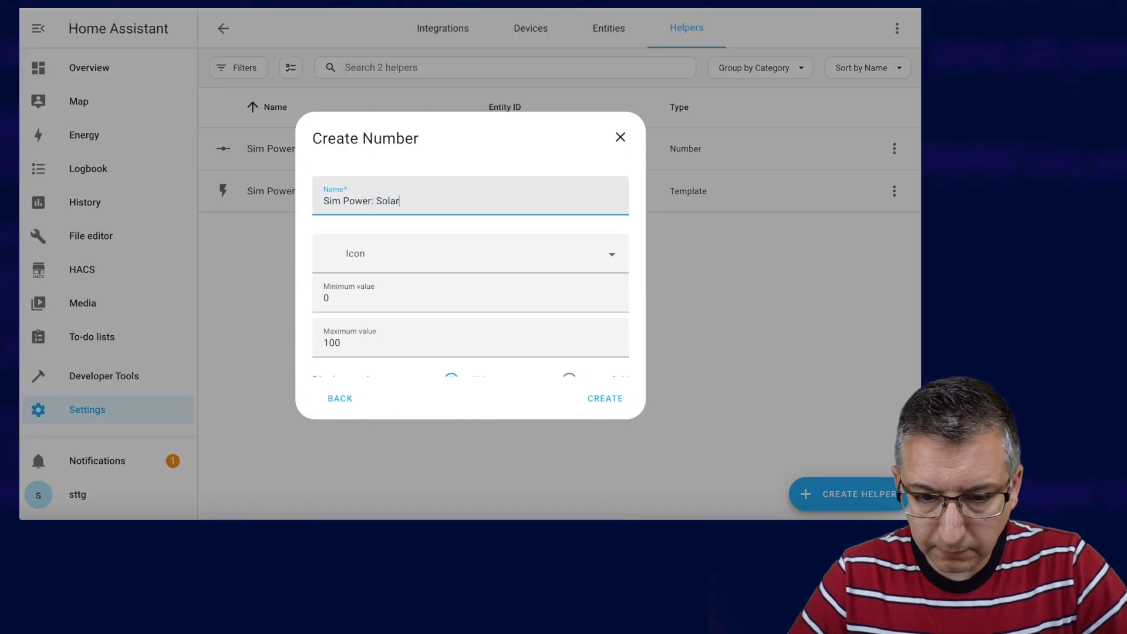
click(361, 339)
scroll(364, 327, down, 2)
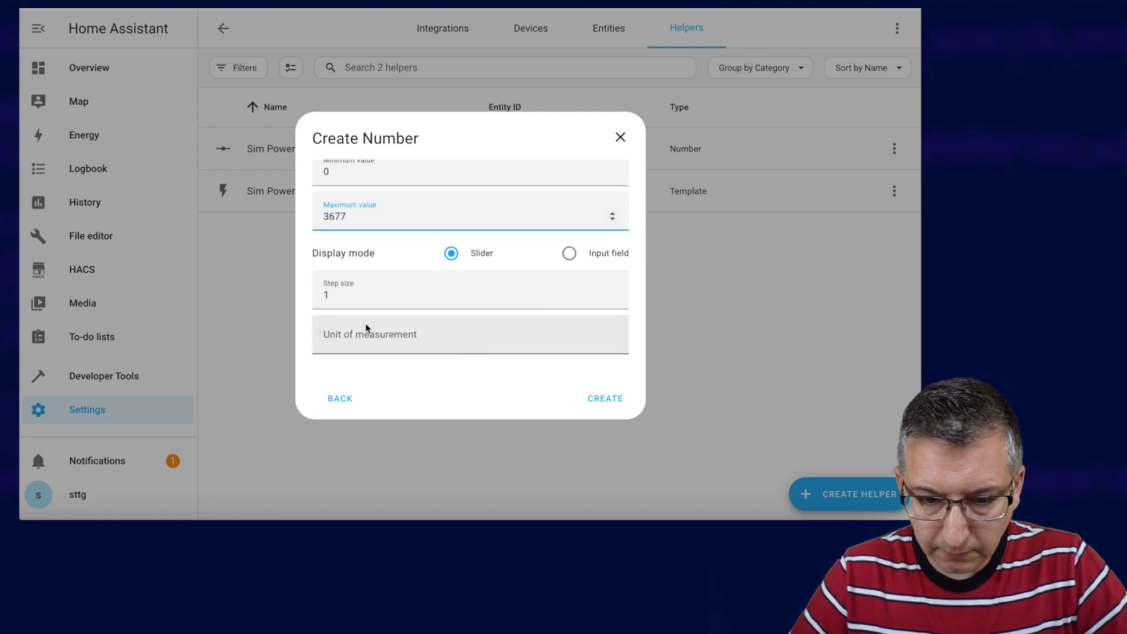
click(364, 330)
text(W)
click(605, 398)
Start a Sim Power: Solar template sensor whose state reads input_number.sim_power_solar
click(846, 493)
scroll(371, 180, down, 5)
click(371, 165)
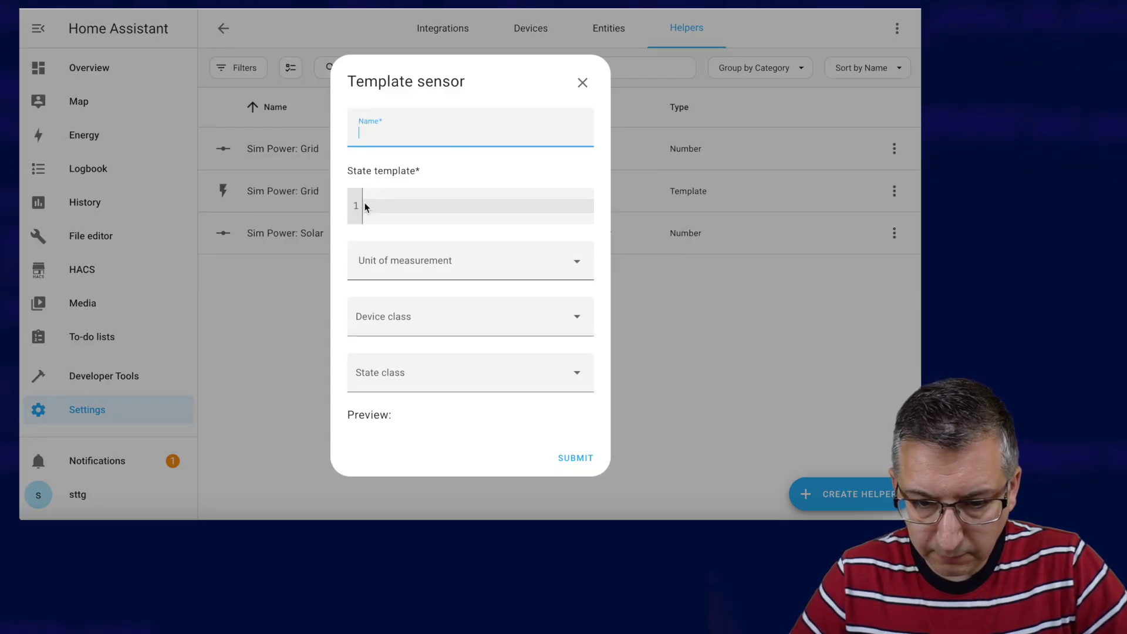
text(Sim Power: Solar)
click(385, 188)
text({{ states('input_number.sim_power_grid')|int(default=0) }})
key(BackSpace)
key(BackSpace)
key(BackSpace)
key(BackSpace)
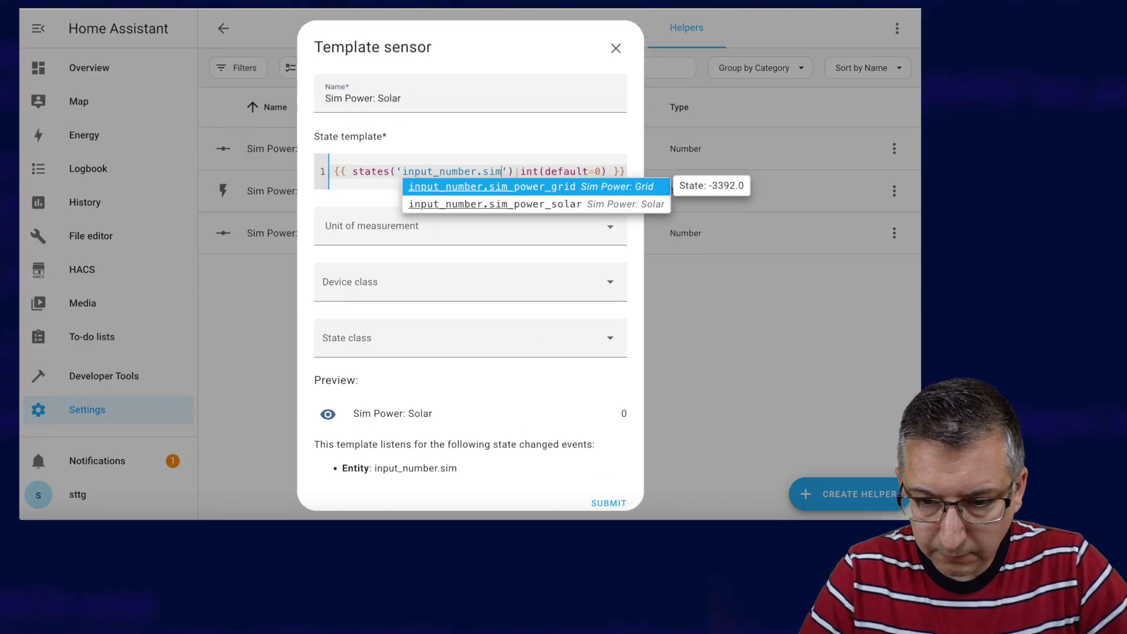
click(529, 204)
Give the Solar sensor unit W, device class Power and state class Measurement, and submit it
click(364, 228)
text(W)
click(306, 264)
click(333, 285)
scroll(333, 221, down, 5)
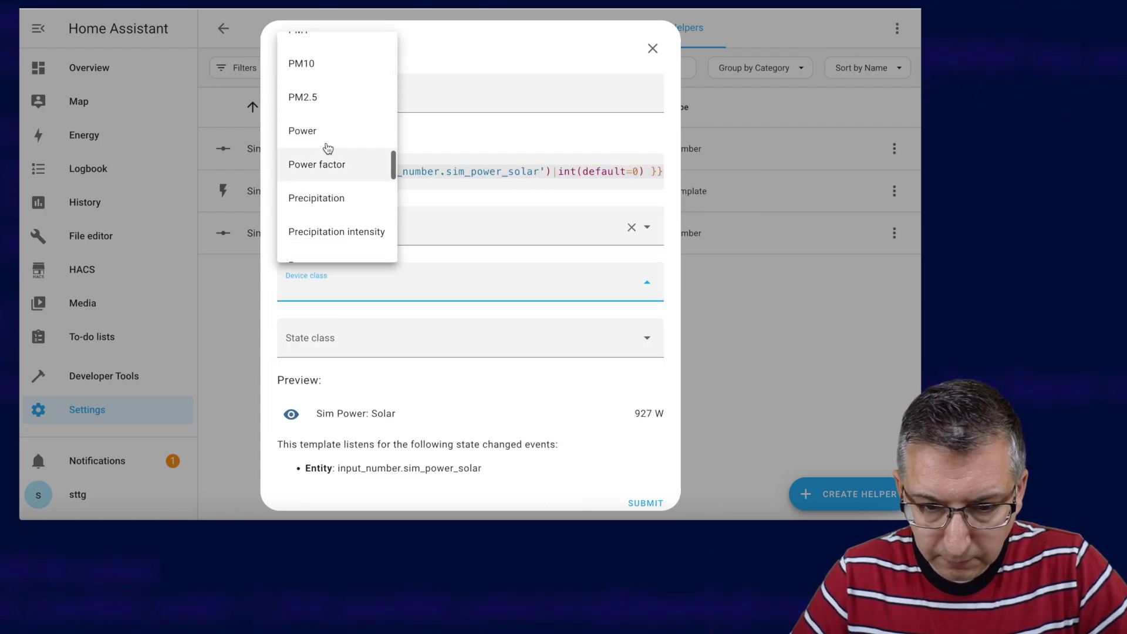
click(327, 143)
click(470, 338)
click(345, 377)
click(645, 504)
click(574, 302)
click(821, 482)
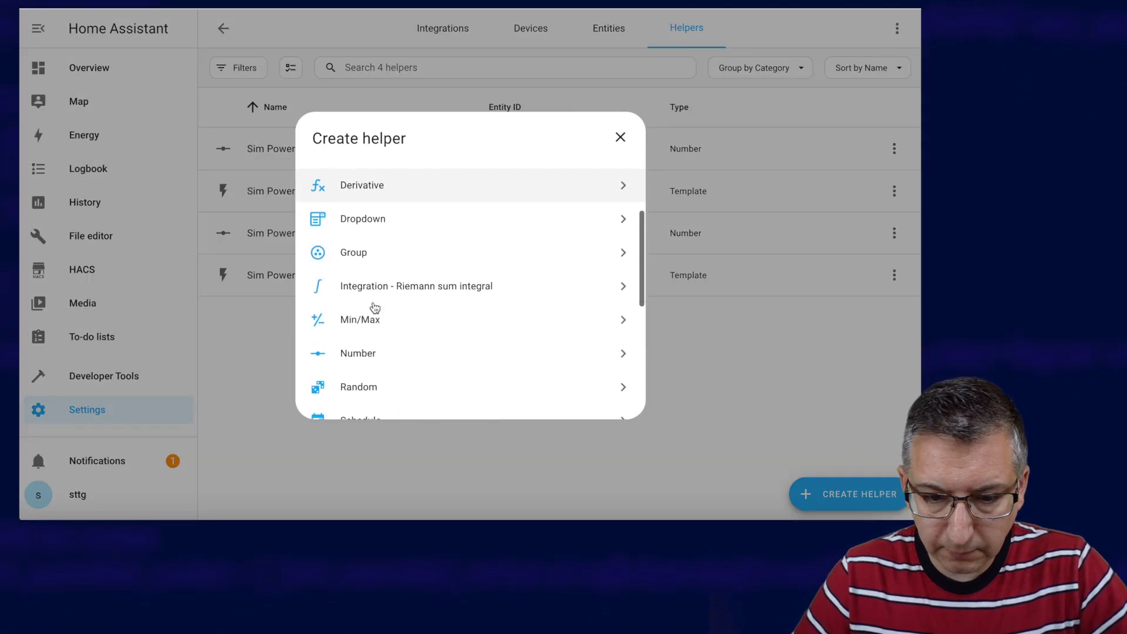
Create a Sim Power: Battery Number helper ranging from -5000 to 5000 W
click(361, 352)
text(Sim Power: Battery)
click(352, 298)
key(BackSpace)
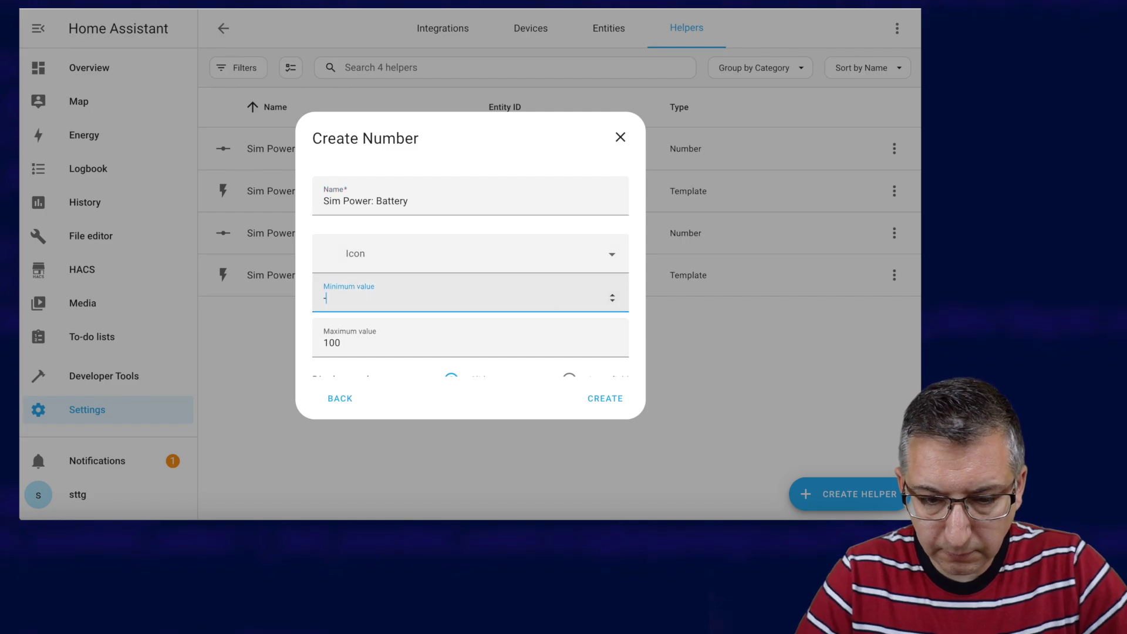
text(-5000)
click(348, 342)
text(55)
key(BackSpace)
text(000)
scroll(470, 264, down, 3)
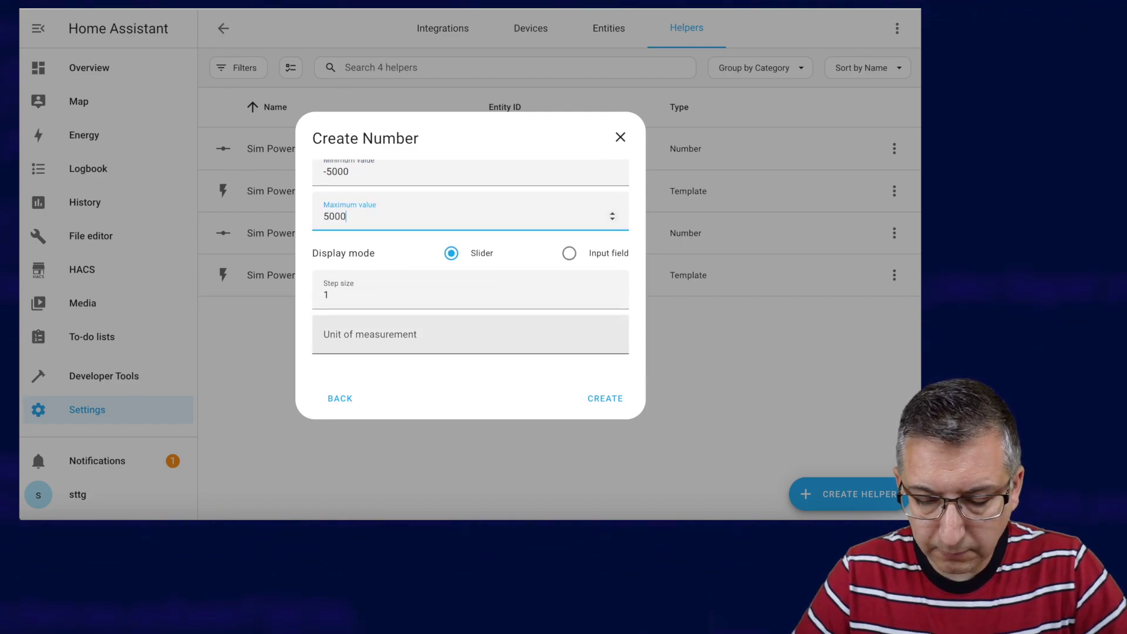
click(411, 338)
text(W)
click(613, 407)
Start a Sim Power: Battery template sensor reading input_number.sim_power_battery
click(811, 491)
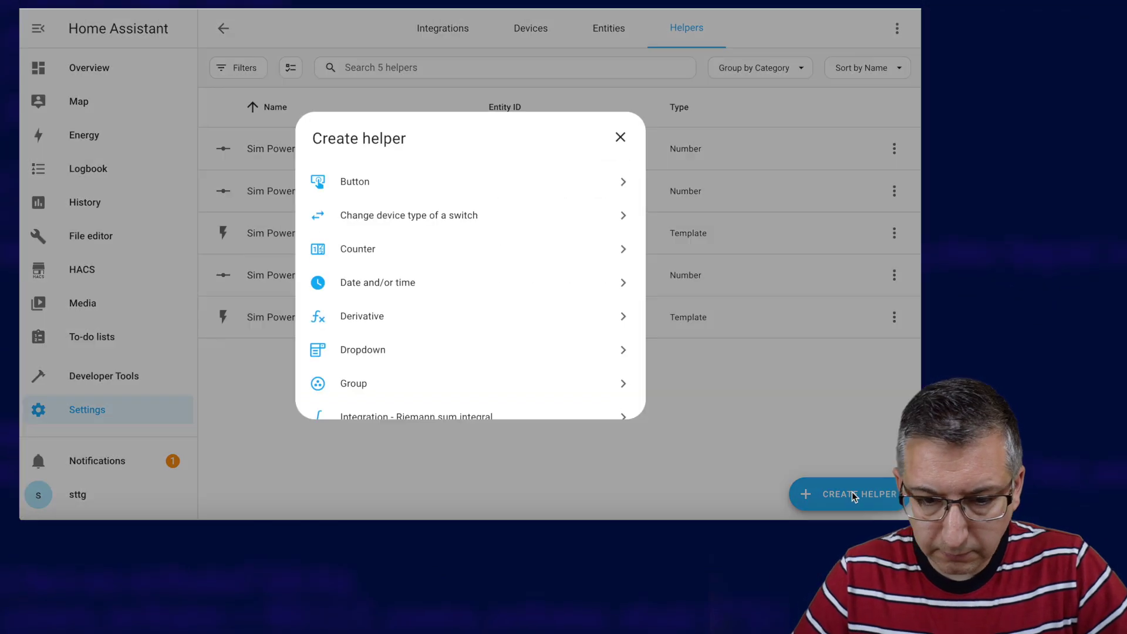
scroll(376, 234, down, 5)
click(375, 212)
text(Sim Power: Battery)
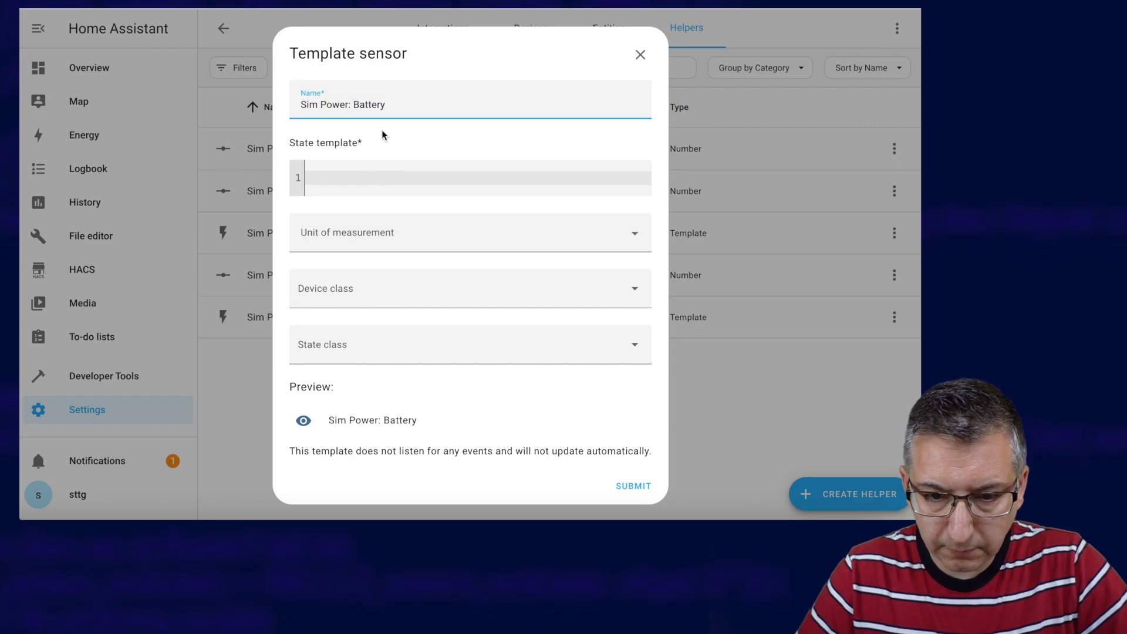
click(470, 178)
text({{ states('input_number.si')|int(default=0))
click(529, 183)
Give the Battery sensor unit W, device class Power and state class Measurement, and submit it
click(470, 233)
text(W)
click(303, 276)
click(327, 292)
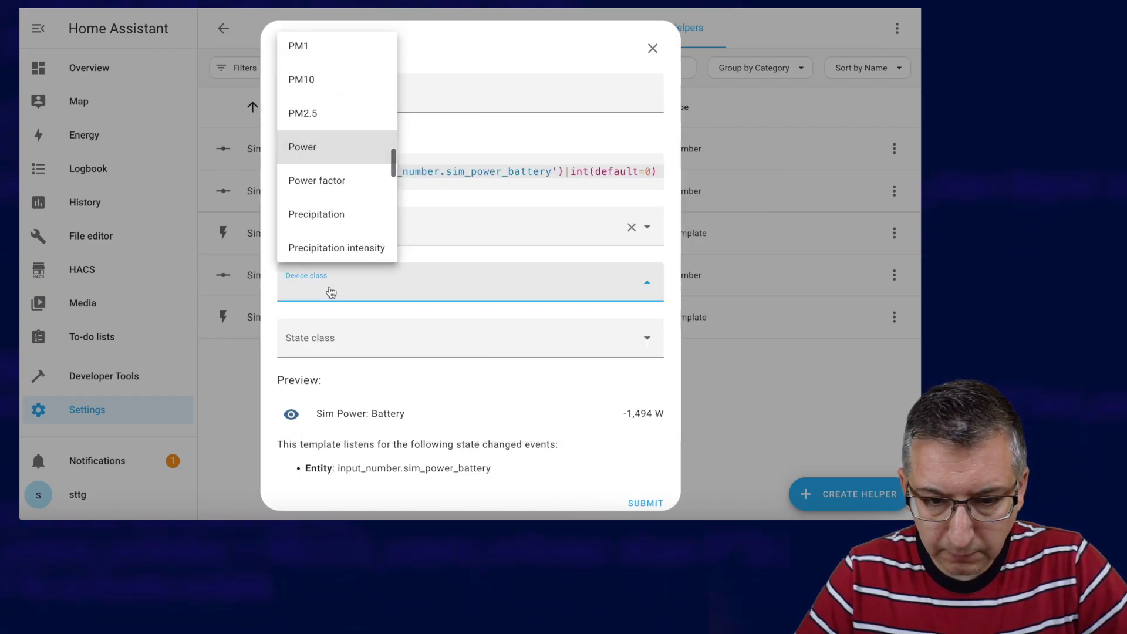
click(315, 146)
click(342, 352)
click(352, 382)
click(645, 504)
Add the Solar and Battery sliders and sensors to the Overview entities card and save it
click(83, 62)
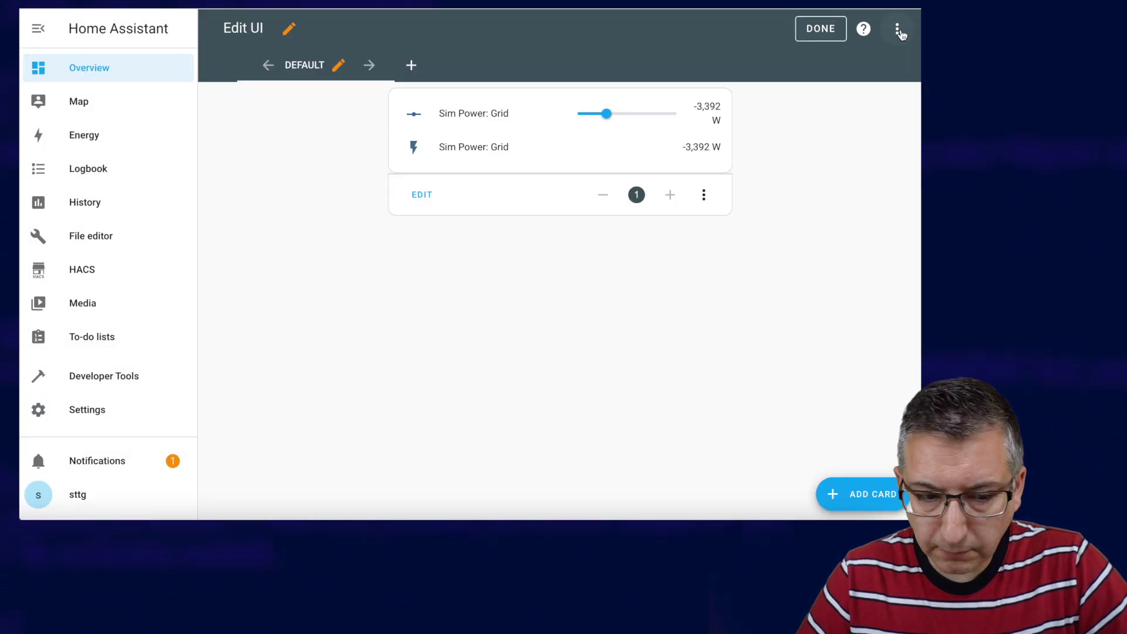
click(421, 197)
click(231, 425)
text(sim)
click(263, 317)
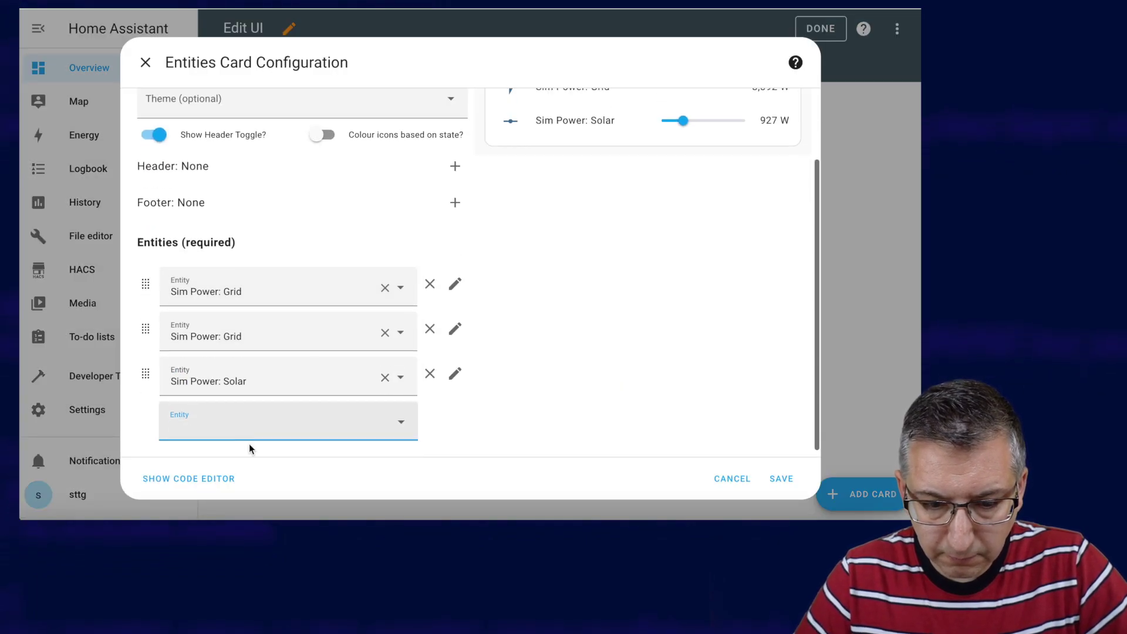
text(sim pow)
scroll(258, 328, down, 2)
click(243, 372)
text(sim power)
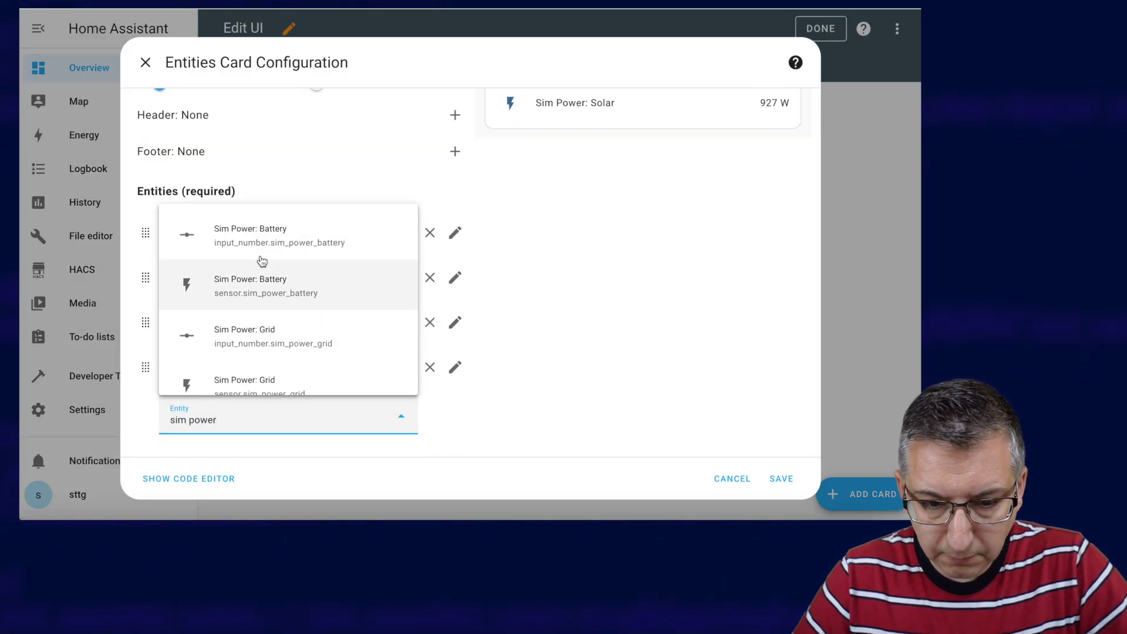
click(259, 253)
text(sim power)
click(295, 288)
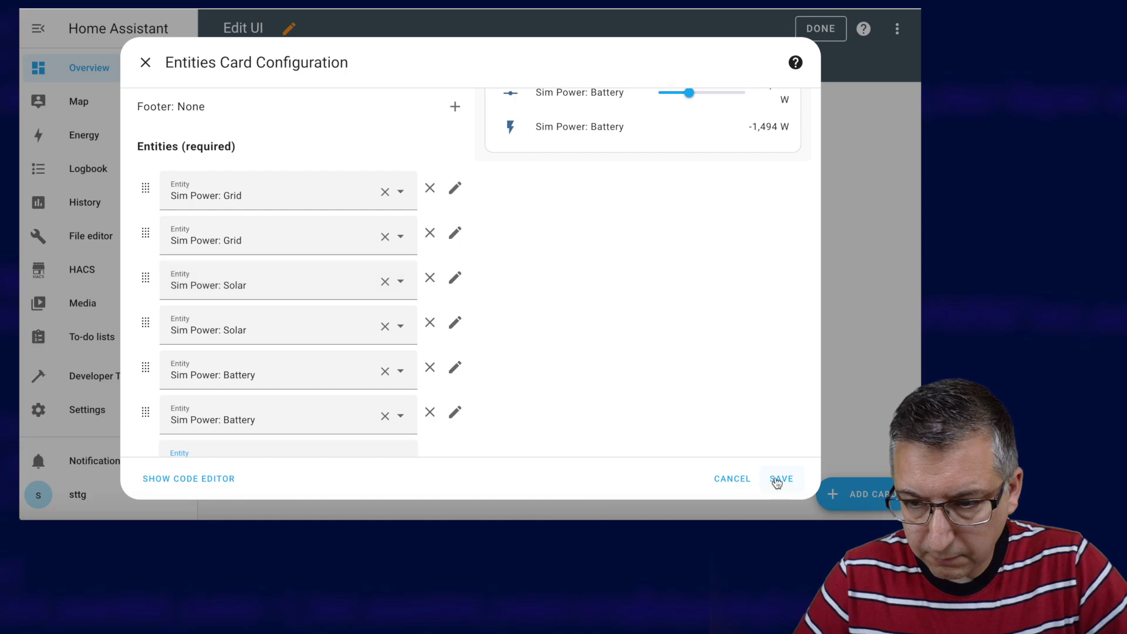
click(781, 478)
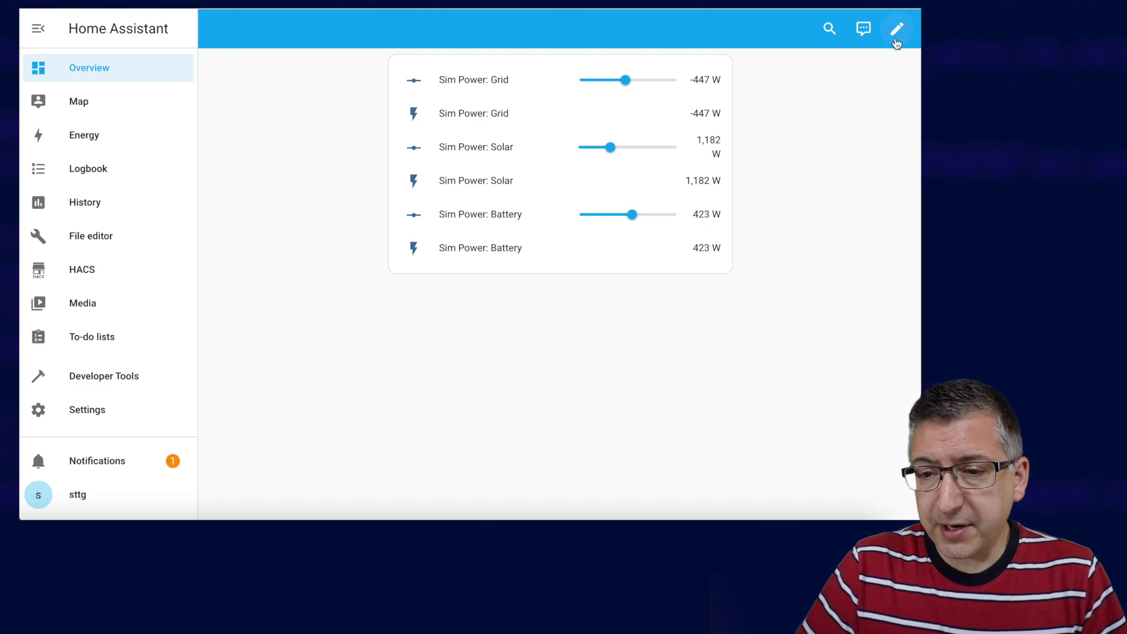
Add a new Power Flow Card Plus card to the dashboard
click(897, 32)
click(857, 492)
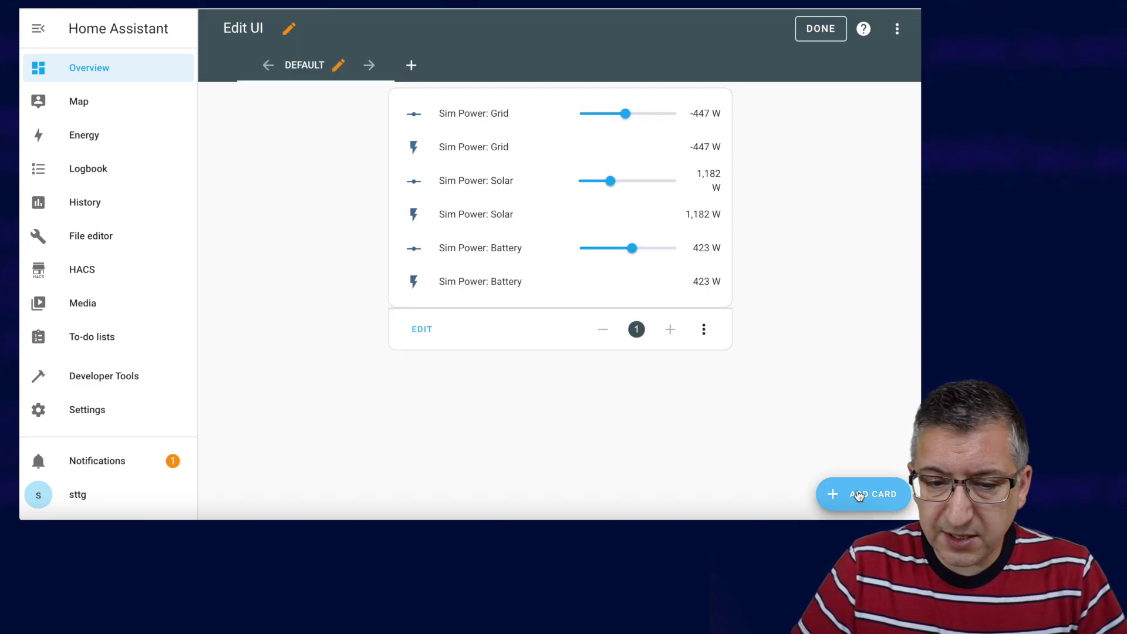
text(power)
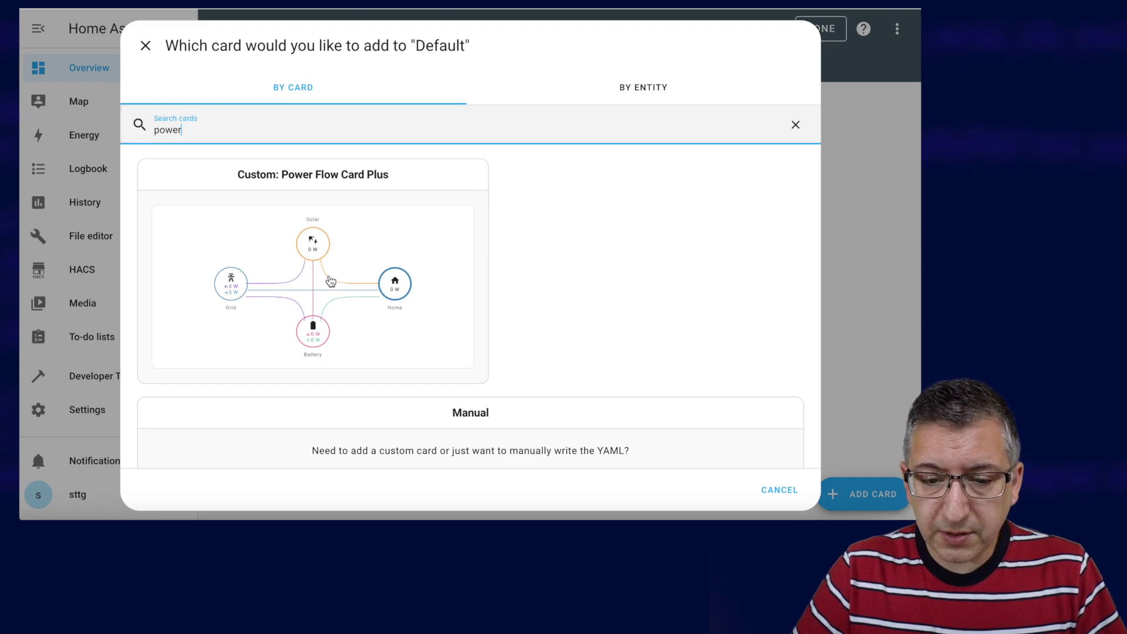
click(330, 281)
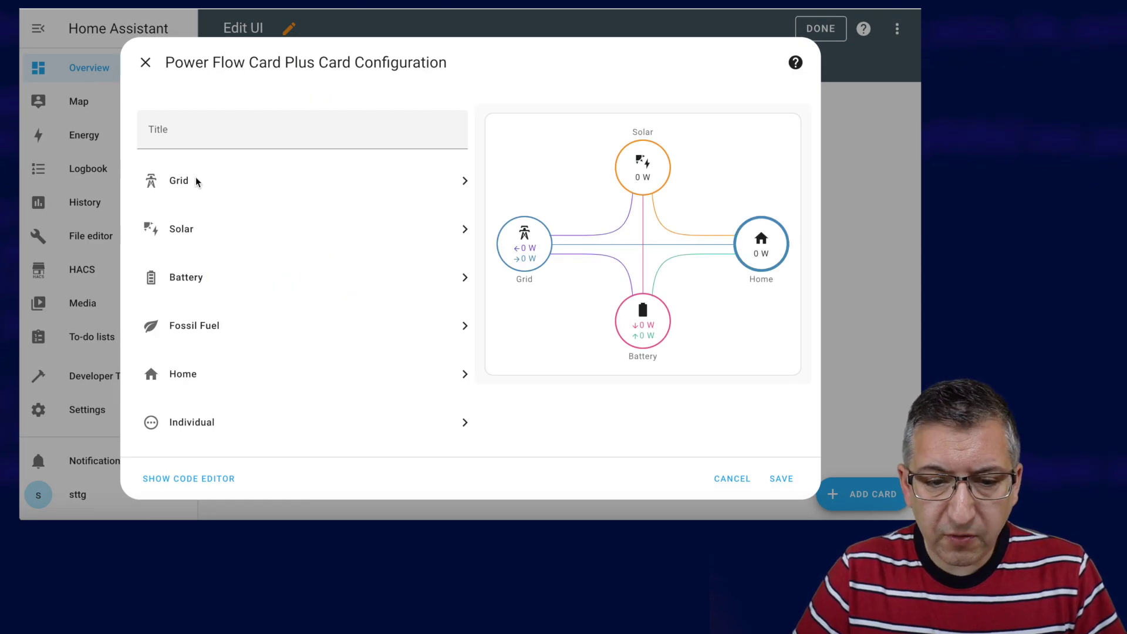
Replace the card's combined grid entity with the Sim Power: Grid sensor
click(197, 181)
click(454, 171)
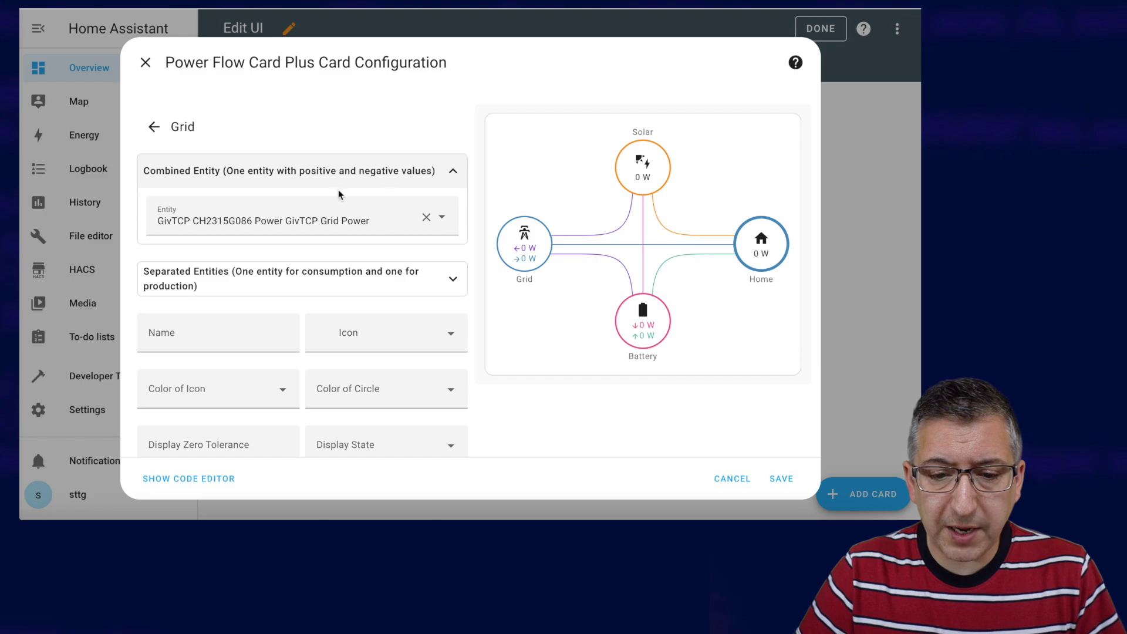
click(425, 217)
click(258, 218)
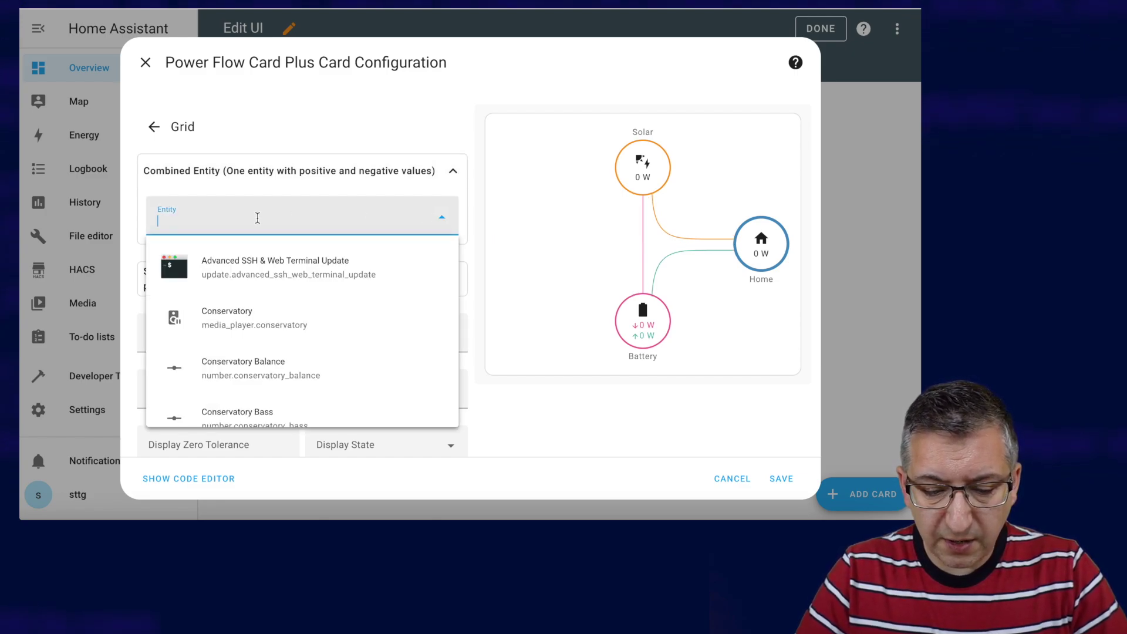
text(sim power)
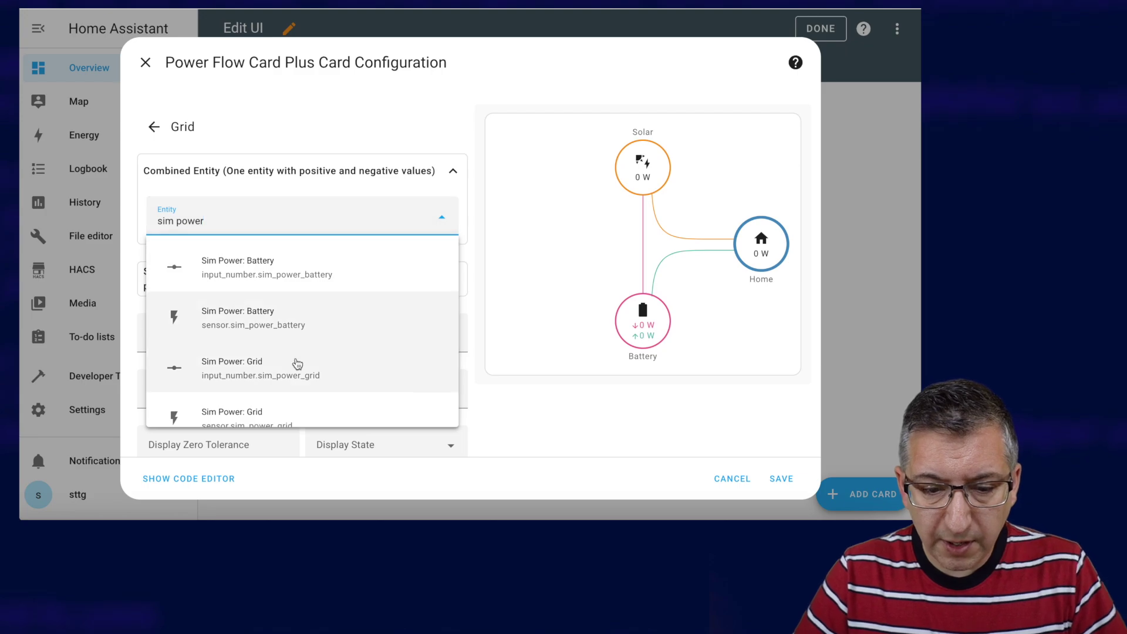
scroll(297, 369, down, 1)
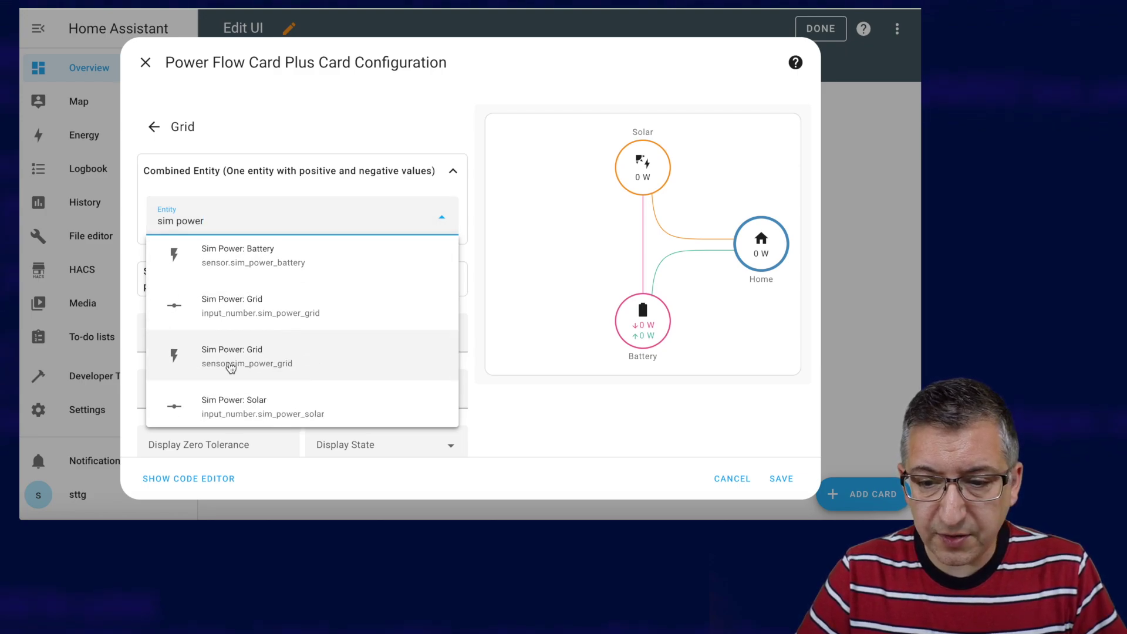
click(230, 367)
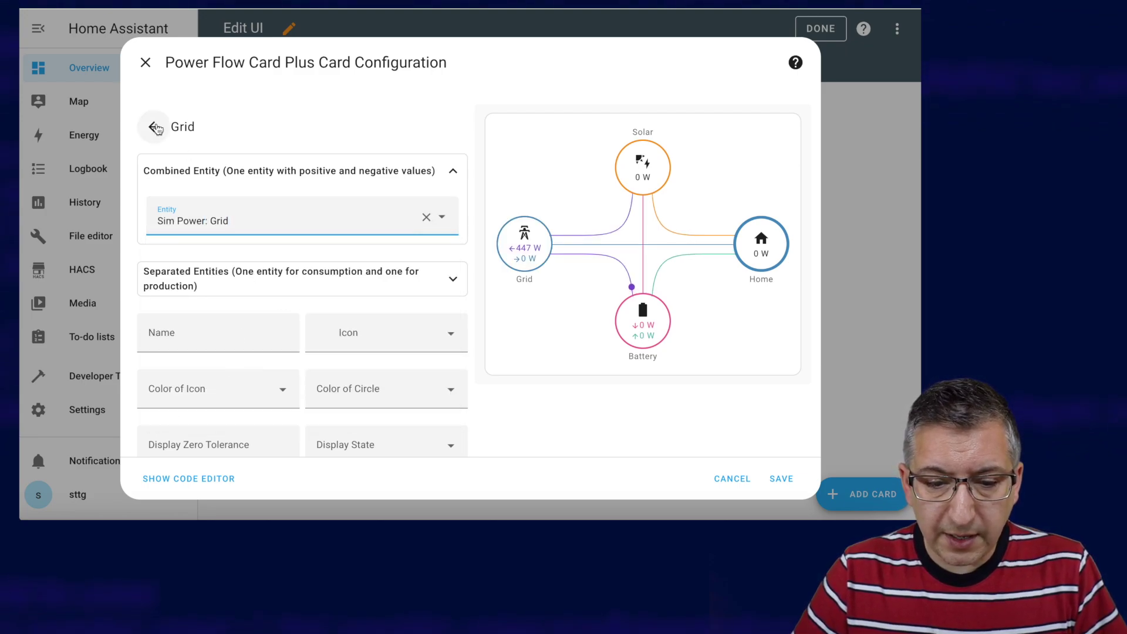
Set the card's solar entity to the Sim Power: Solar sensor
click(155, 128)
click(198, 231)
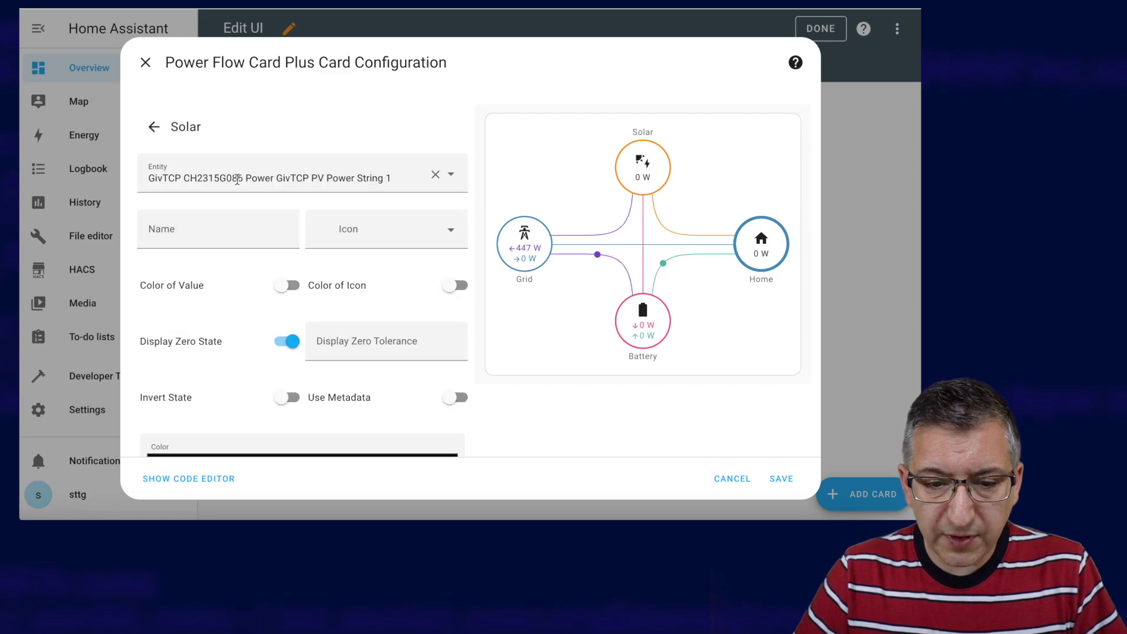
click(435, 174)
click(247, 174)
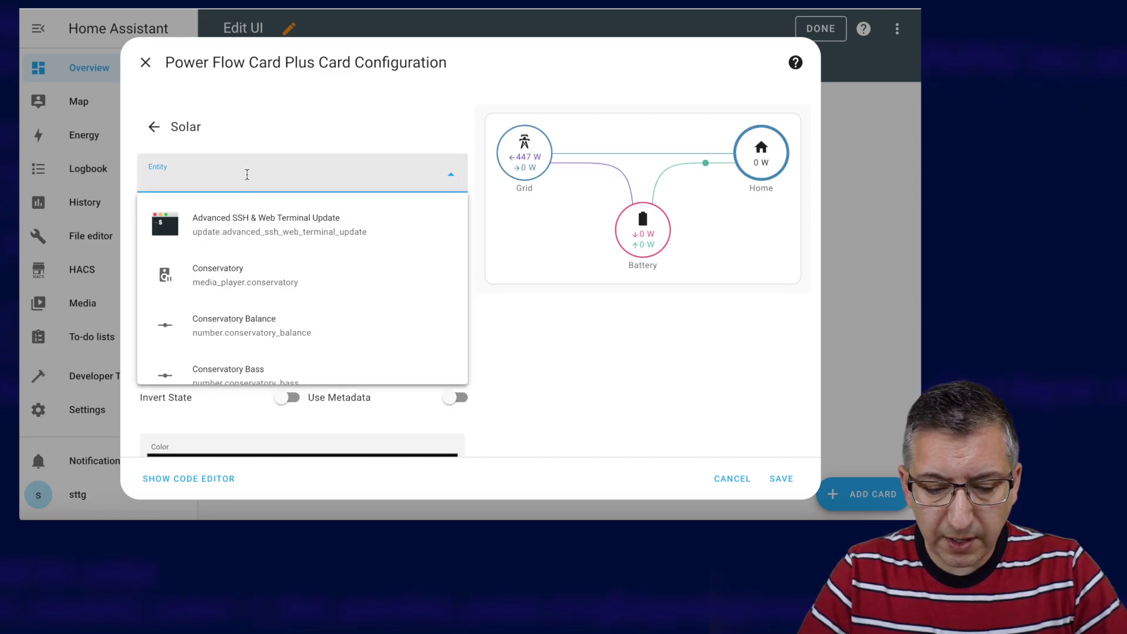
text(sim power)
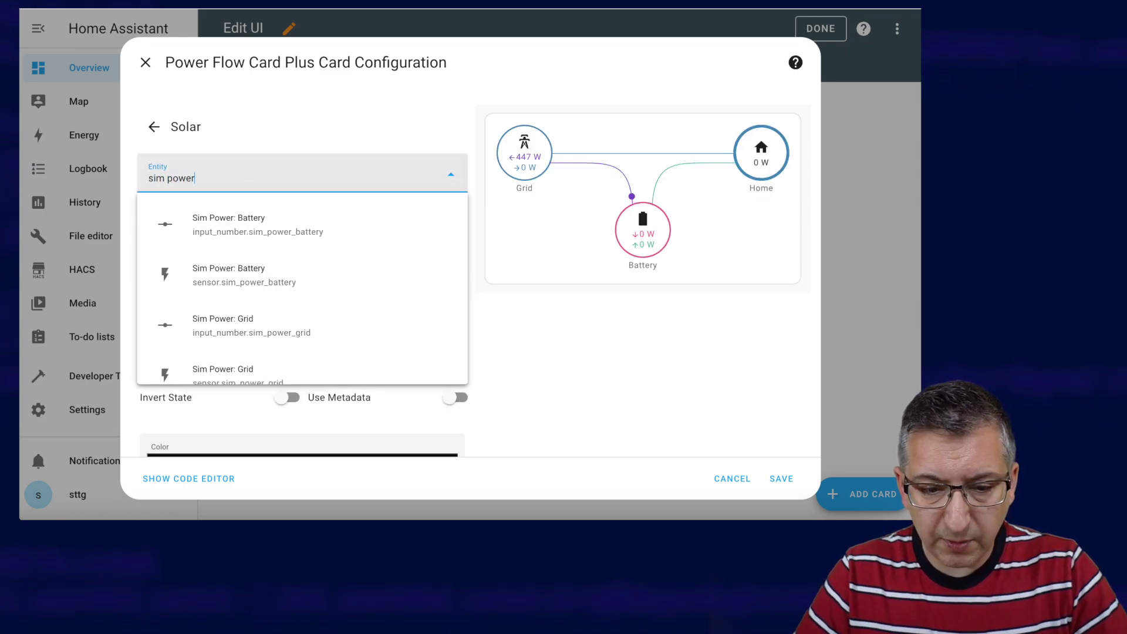
text( so)
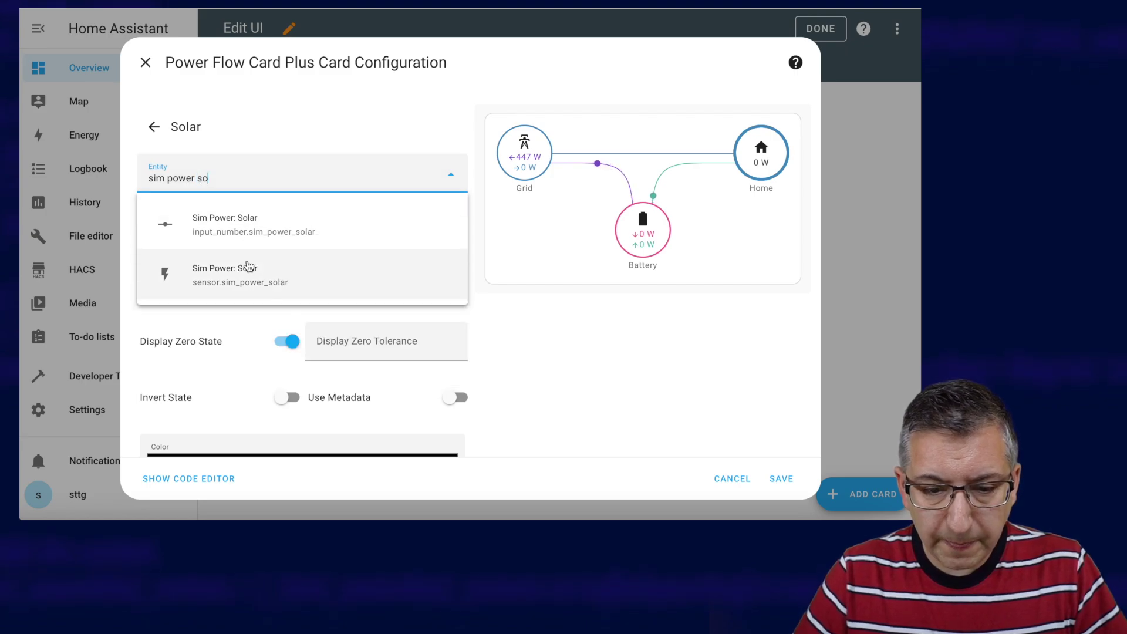
click(244, 270)
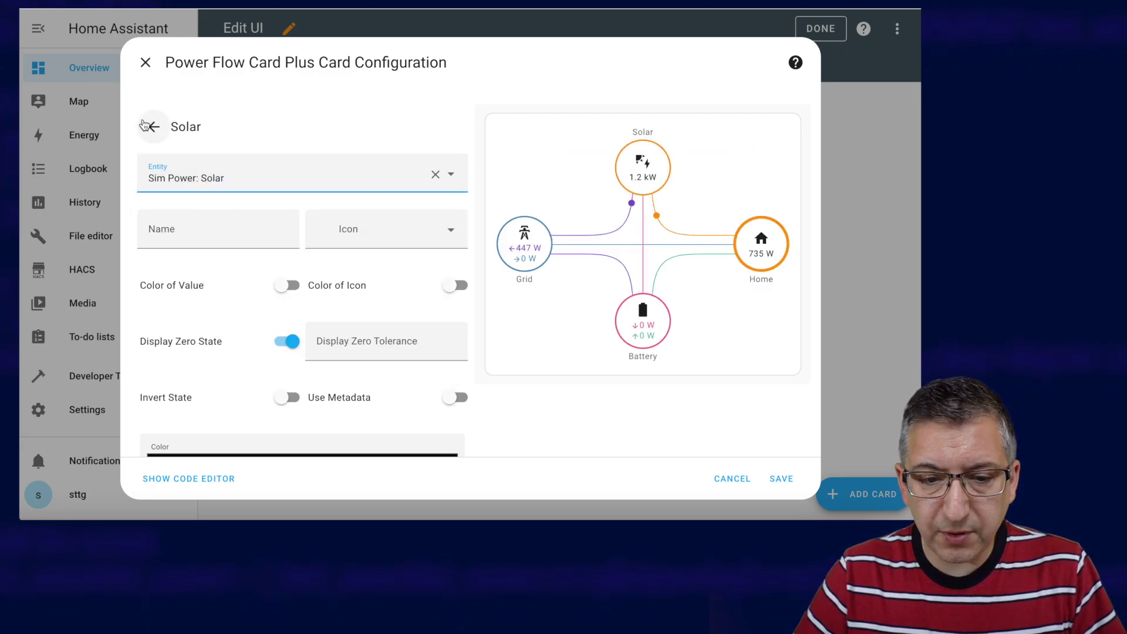
Swap the GivTCP battery entity for Sim Power: Battery and save the card
click(152, 122)
click(193, 277)
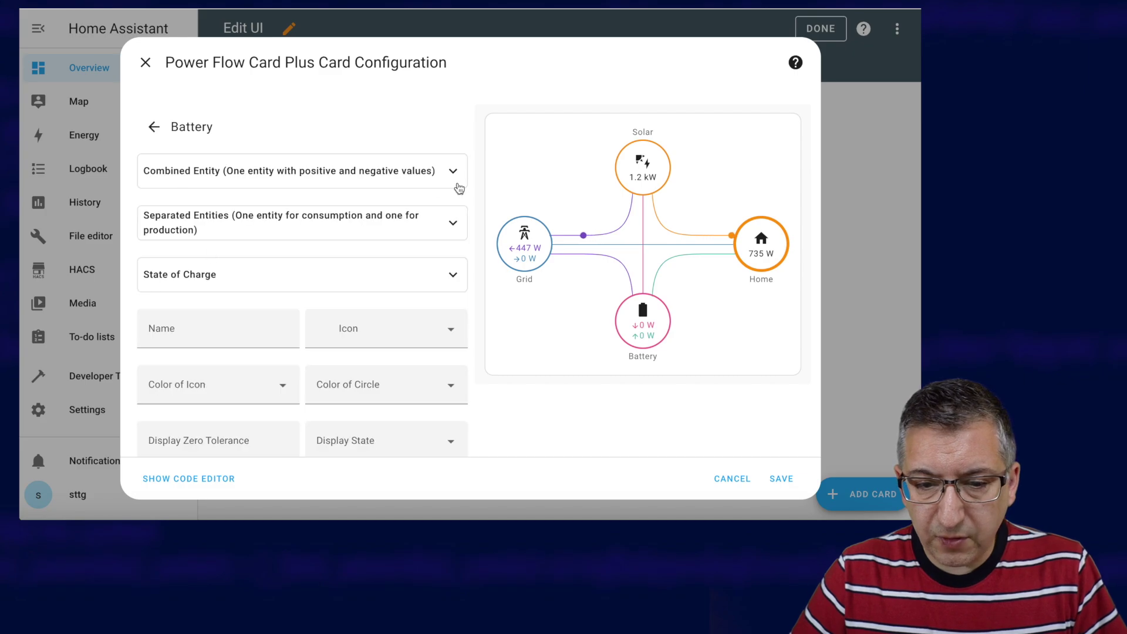
click(452, 171)
click(443, 218)
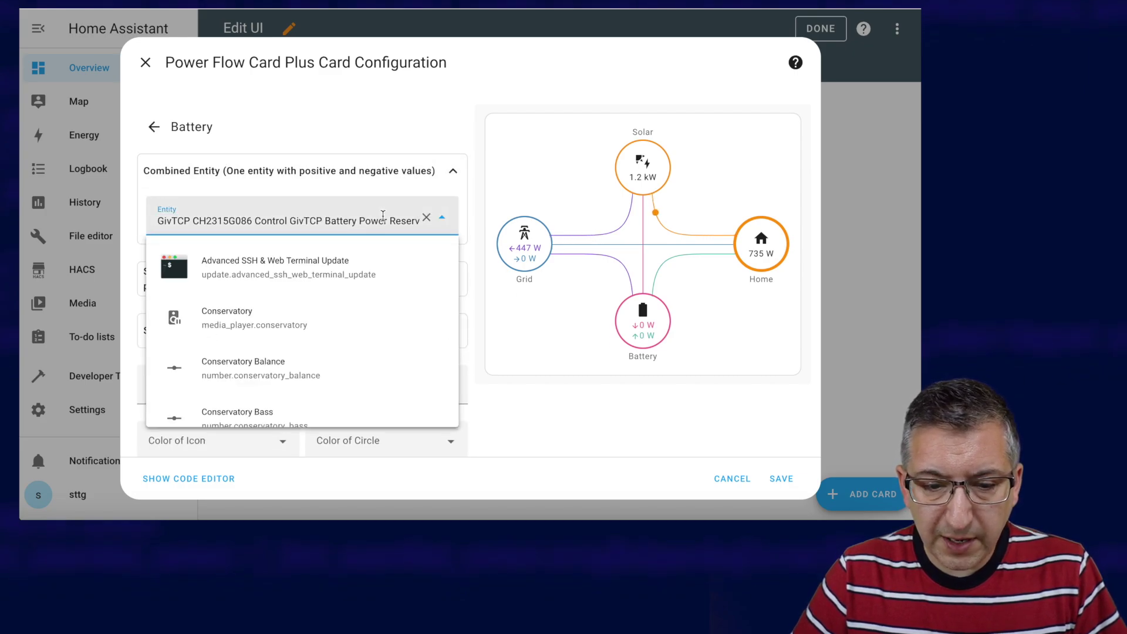
click(427, 217)
click(356, 218)
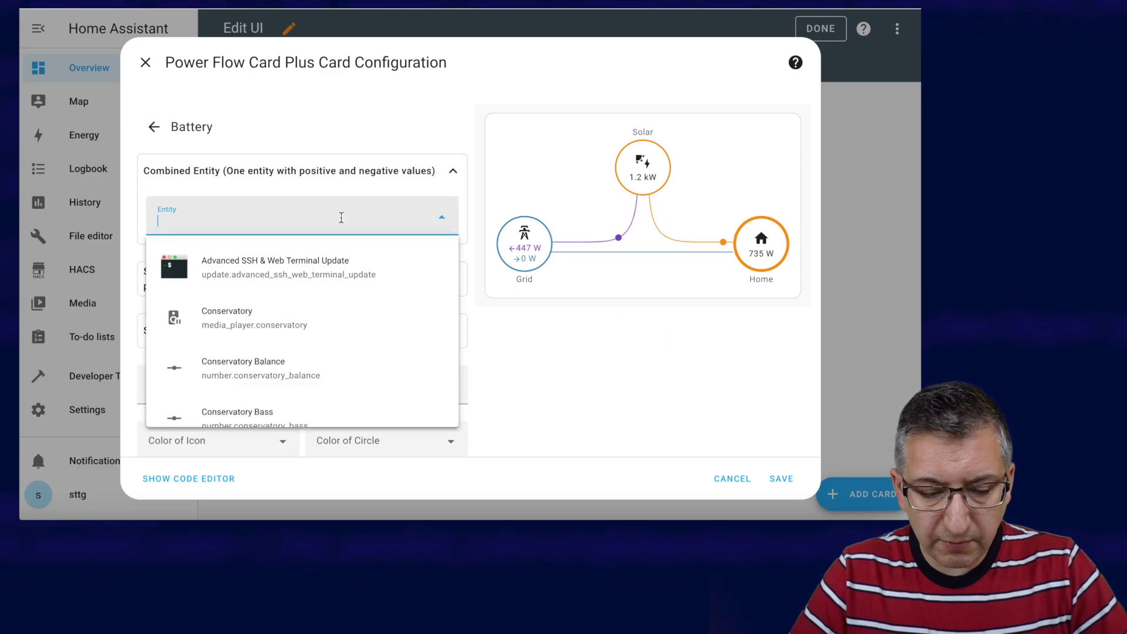
text(sim power)
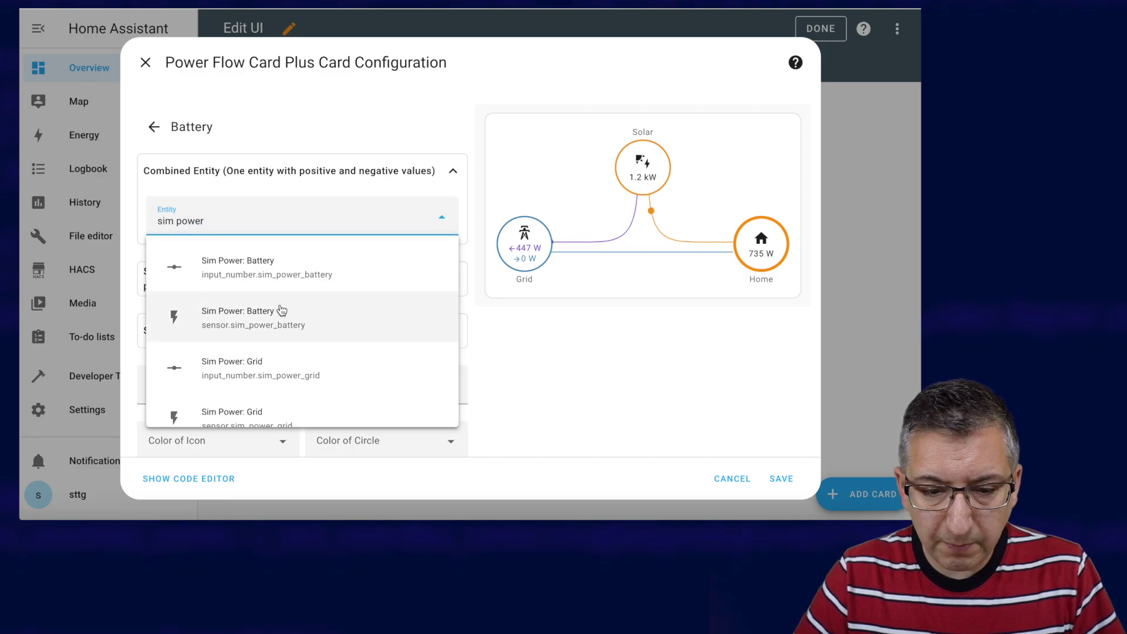
click(277, 312)
click(151, 124)
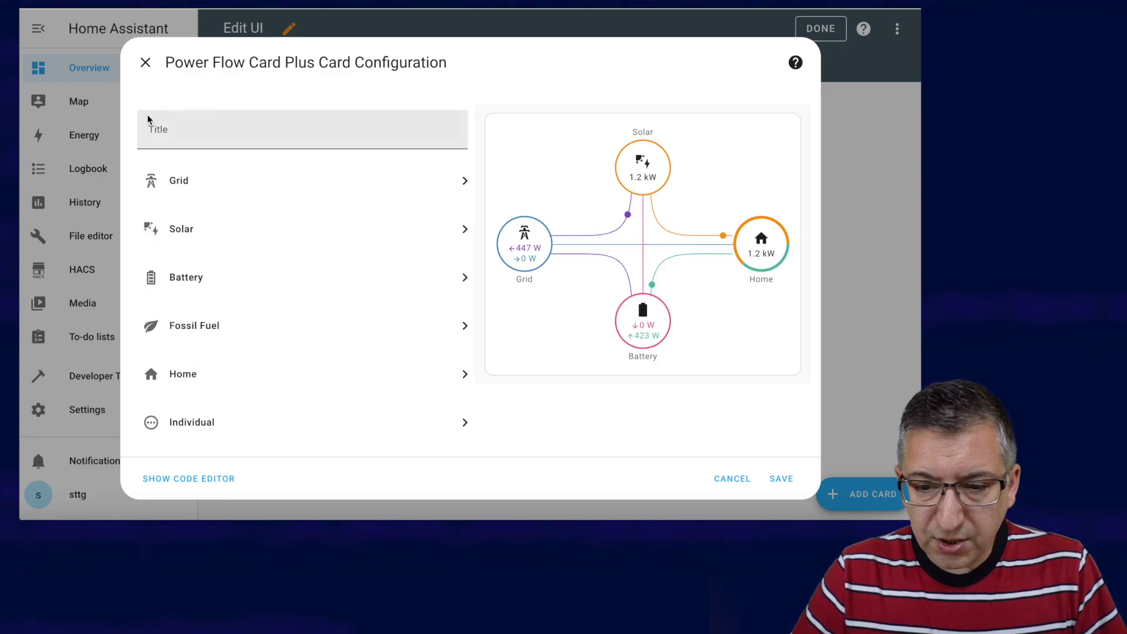
click(781, 478)
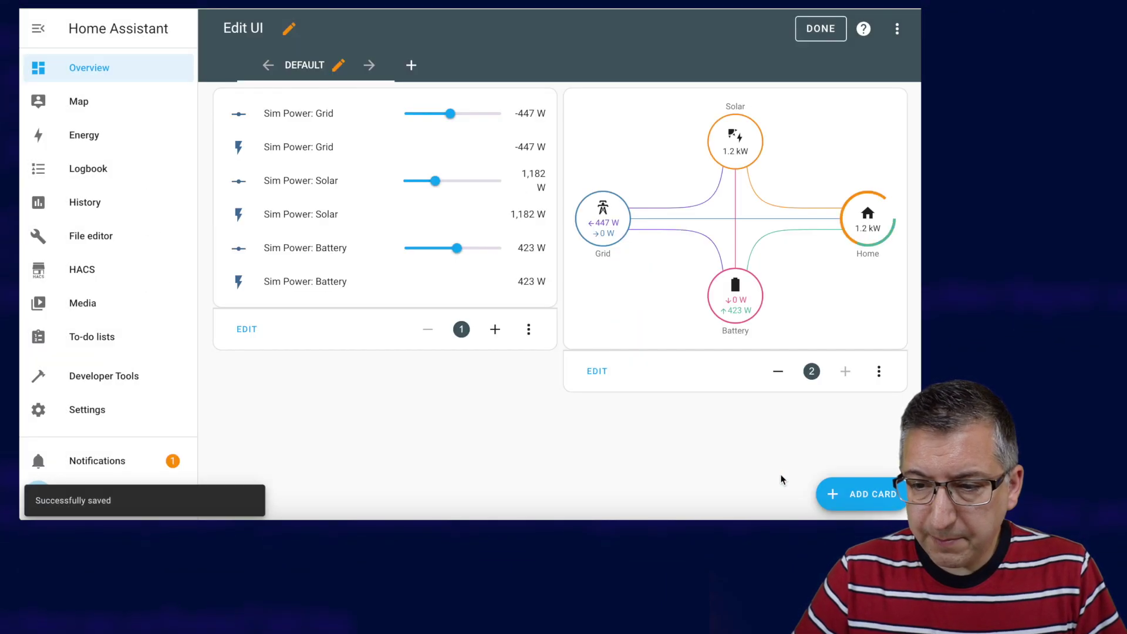
Exit dashboard editing and raise the Sim Power: Solar slider to 2,608 W
click(822, 23)
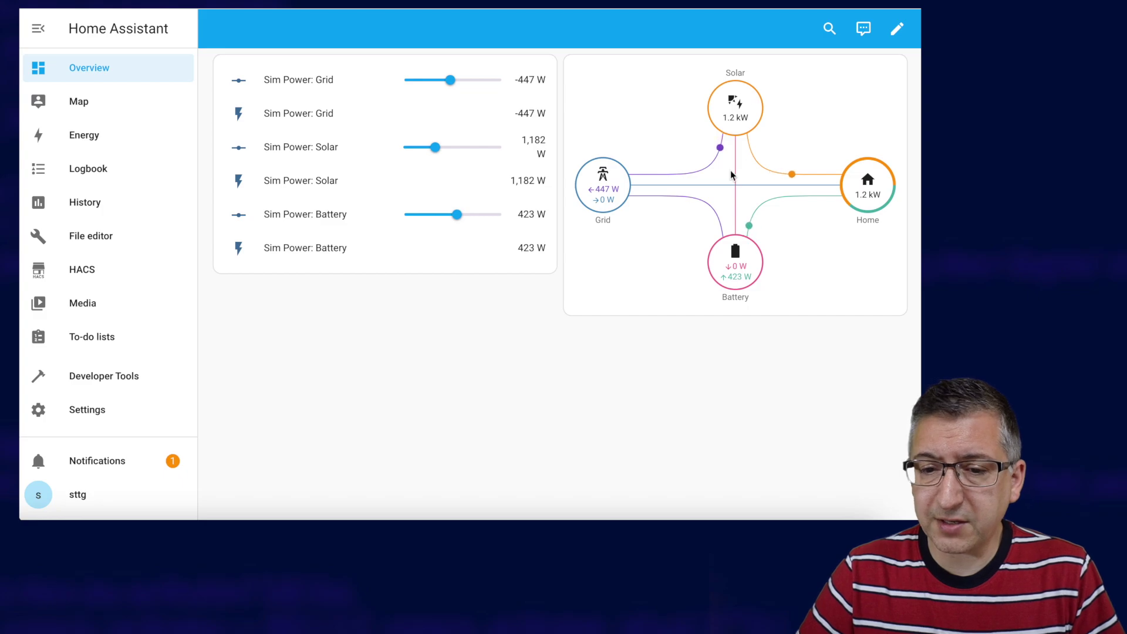
mouse_move(440, 153)
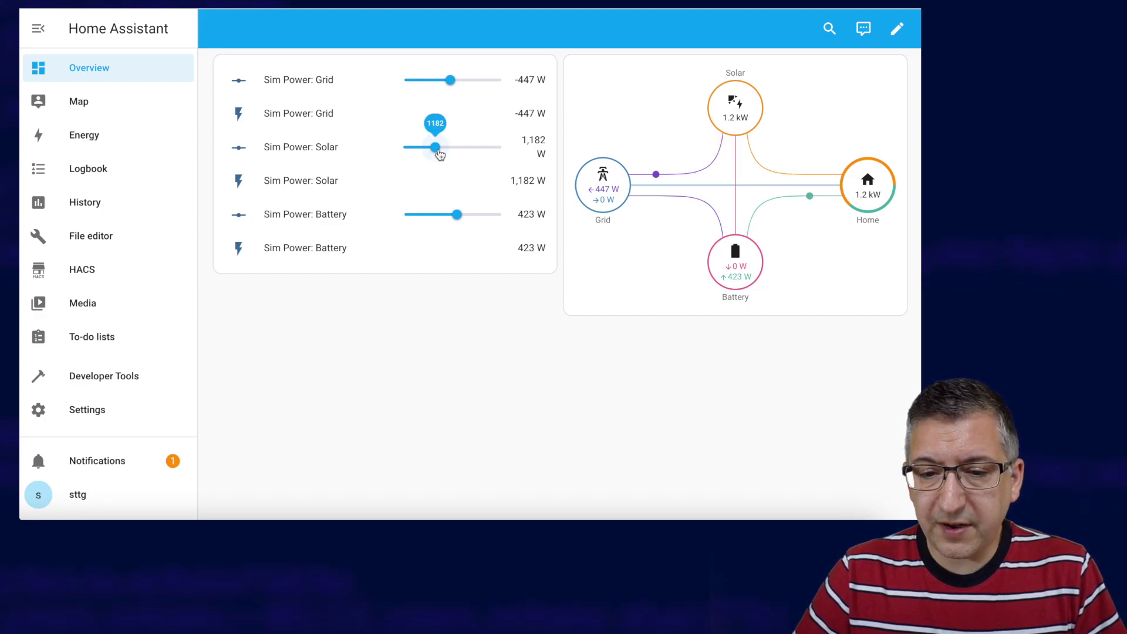
drag(439, 153, 451, 150)
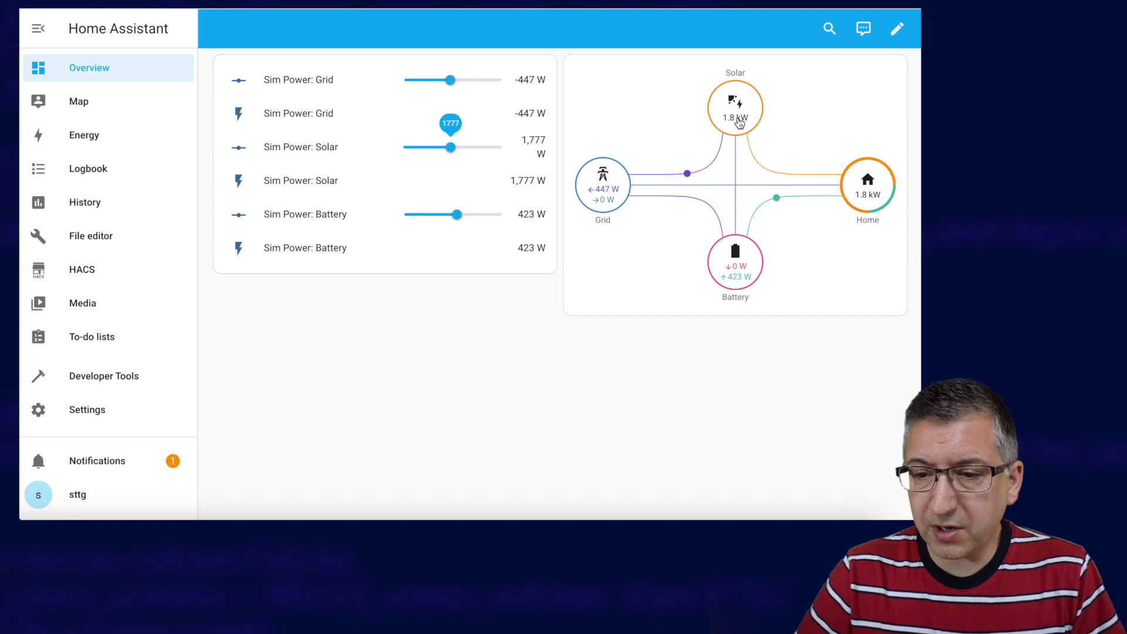
drag(454, 151, 473, 152)
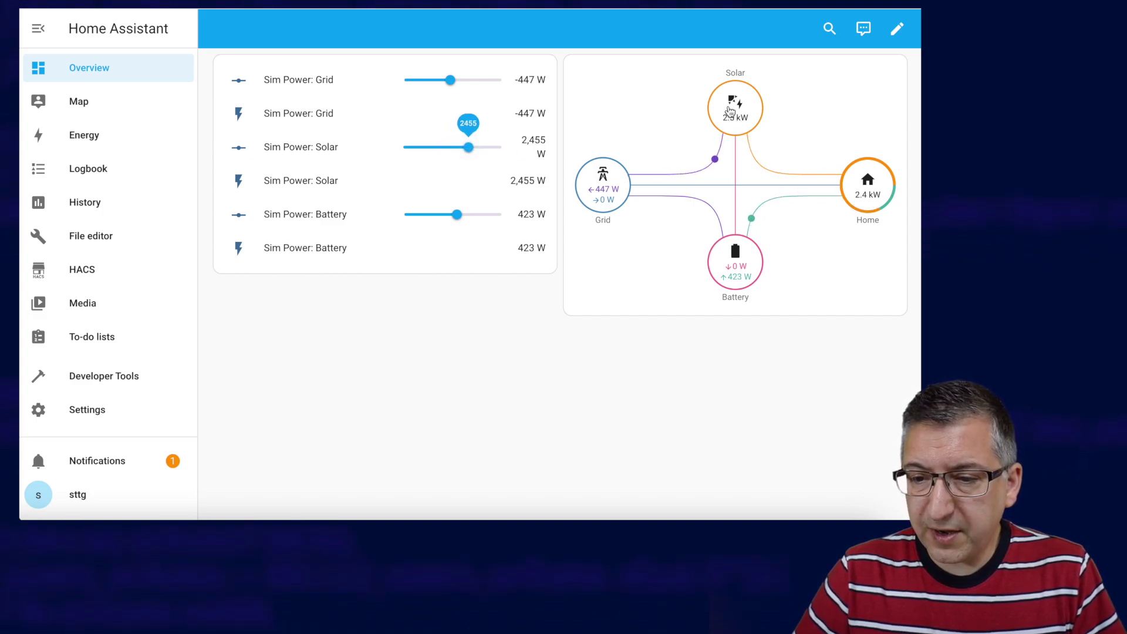
drag(452, 152, 477, 153)
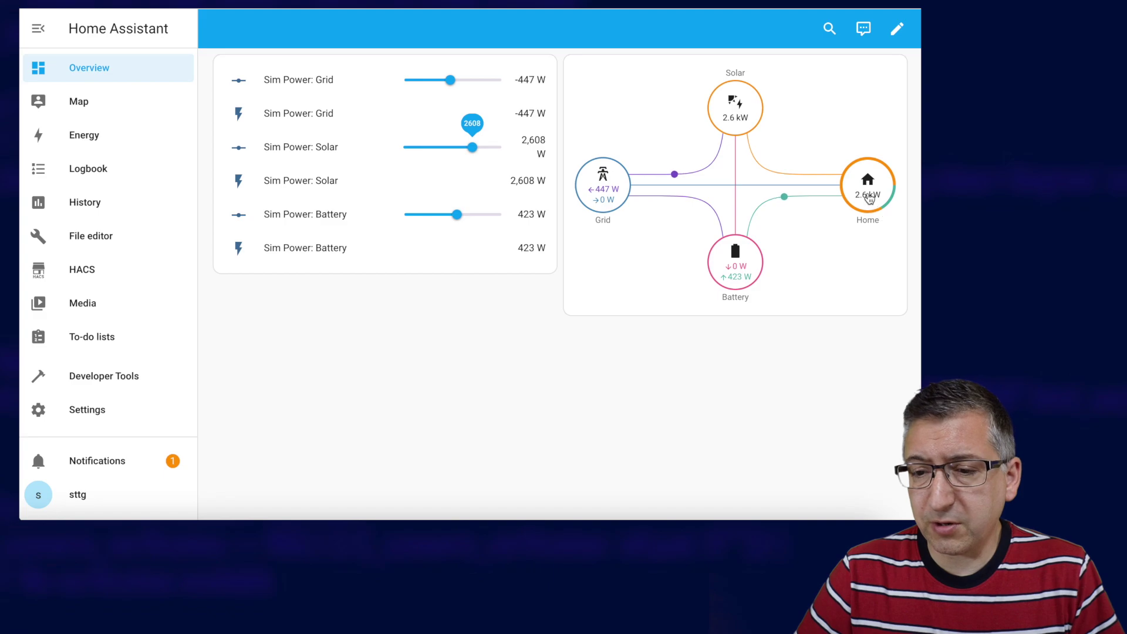
Drop the Sim Power: Battery slider to -1,199 W and the grid to -1,704 W
mouse_move(463, 219)
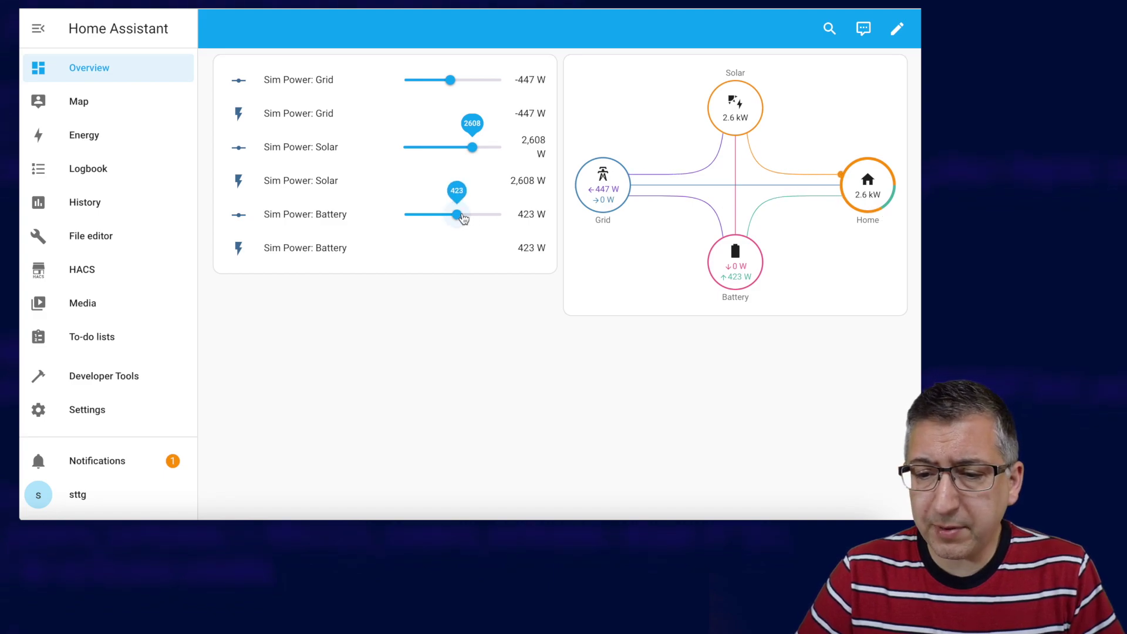
drag(460, 219, 441, 218)
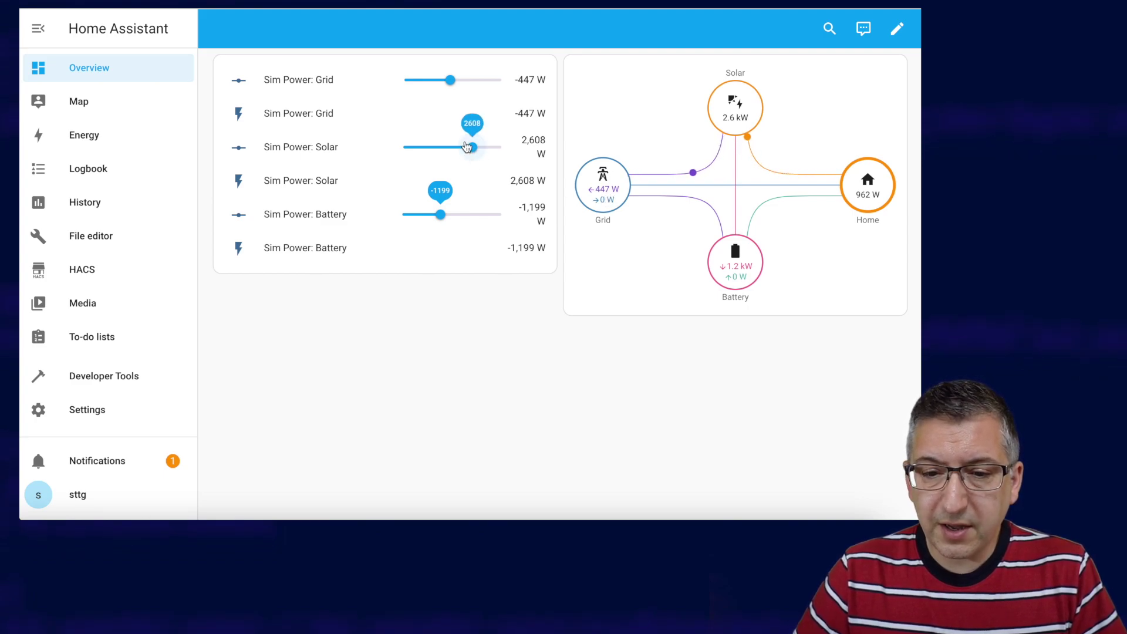
drag(450, 81, 446, 84)
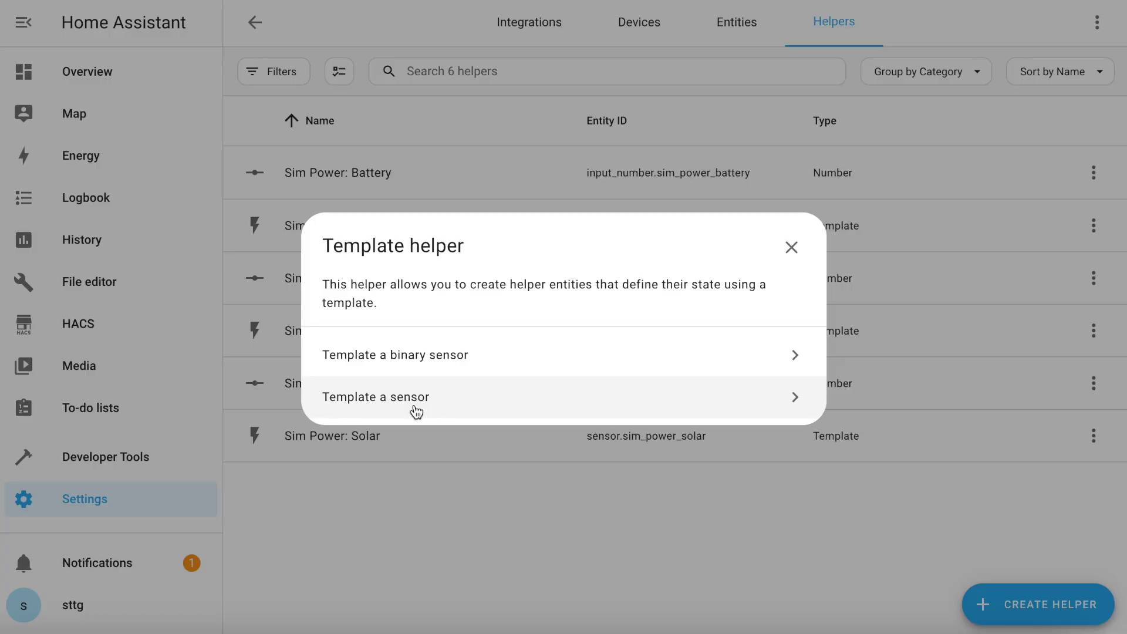
click(415, 405)
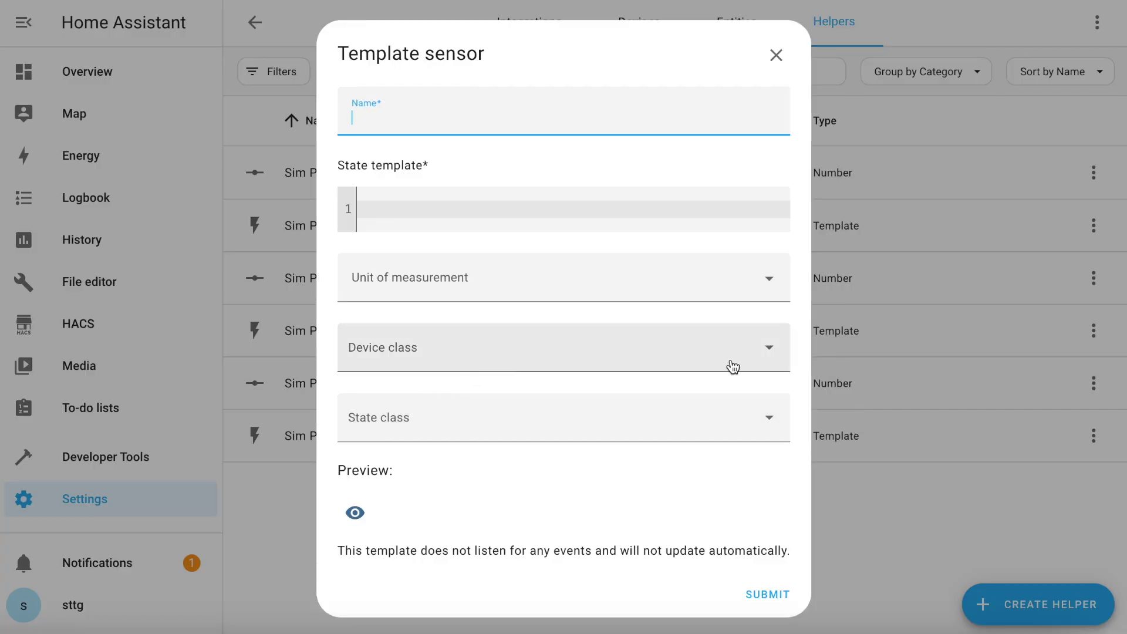
click(733, 366)
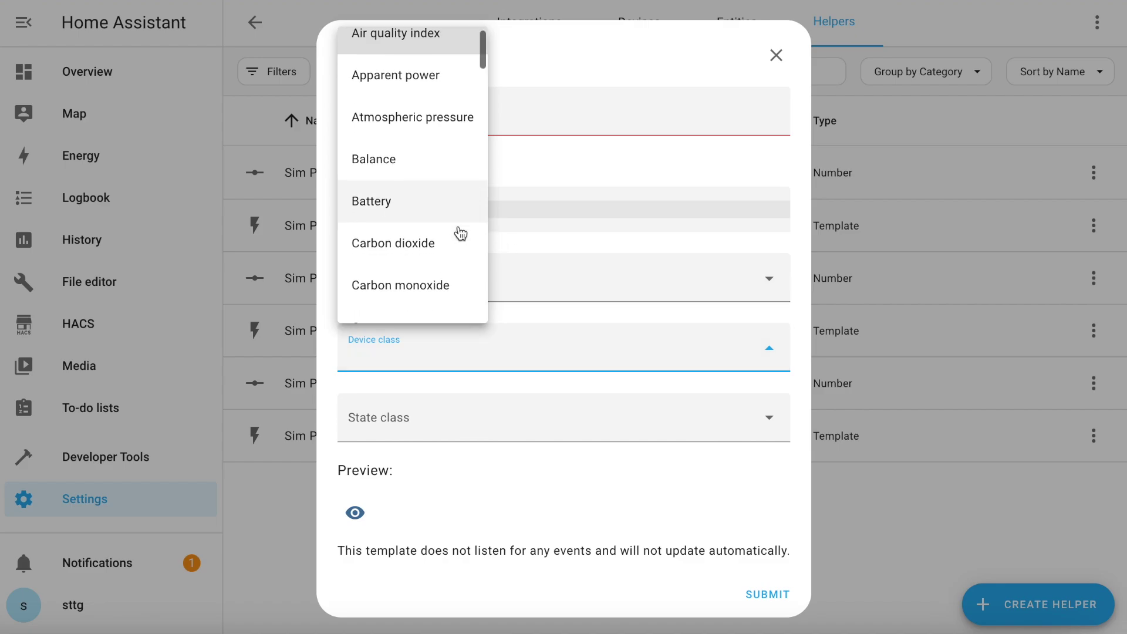
scroll(460, 234, down, 5)
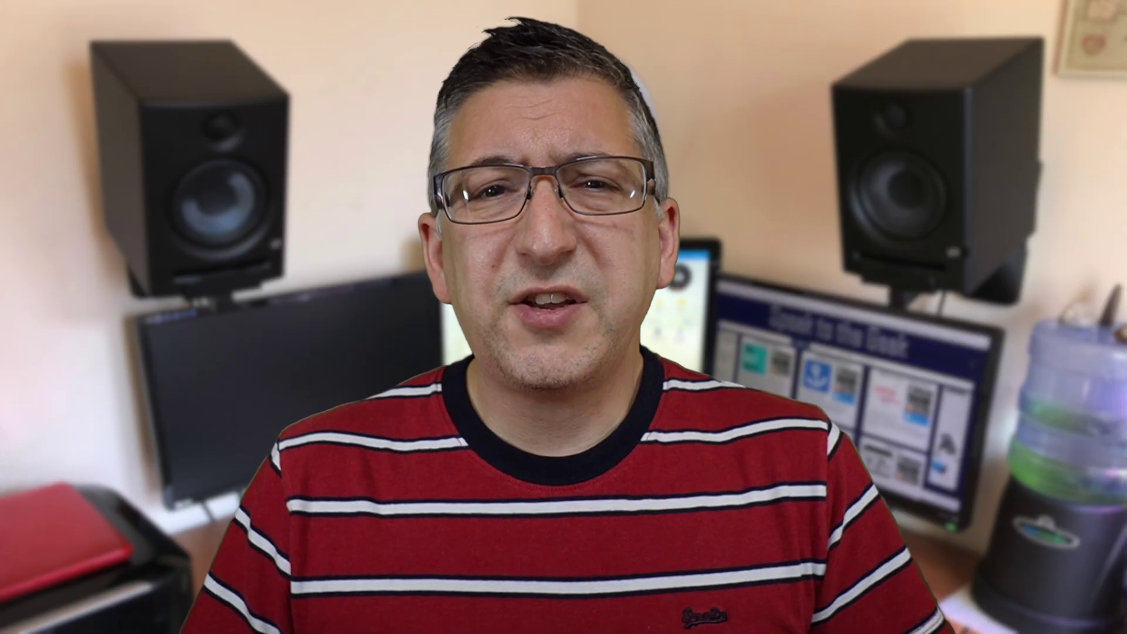